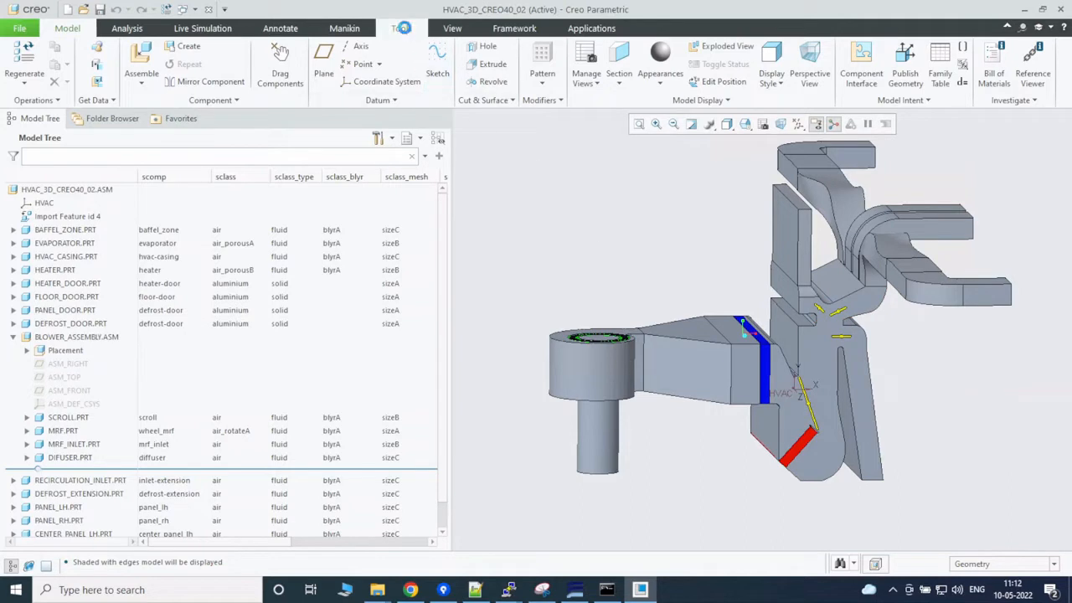
Review the HVAC assembly's user parameters, widening the Name and Value columns to read them in full, and close the list.
left_click(402, 28)
left_click(475, 47)
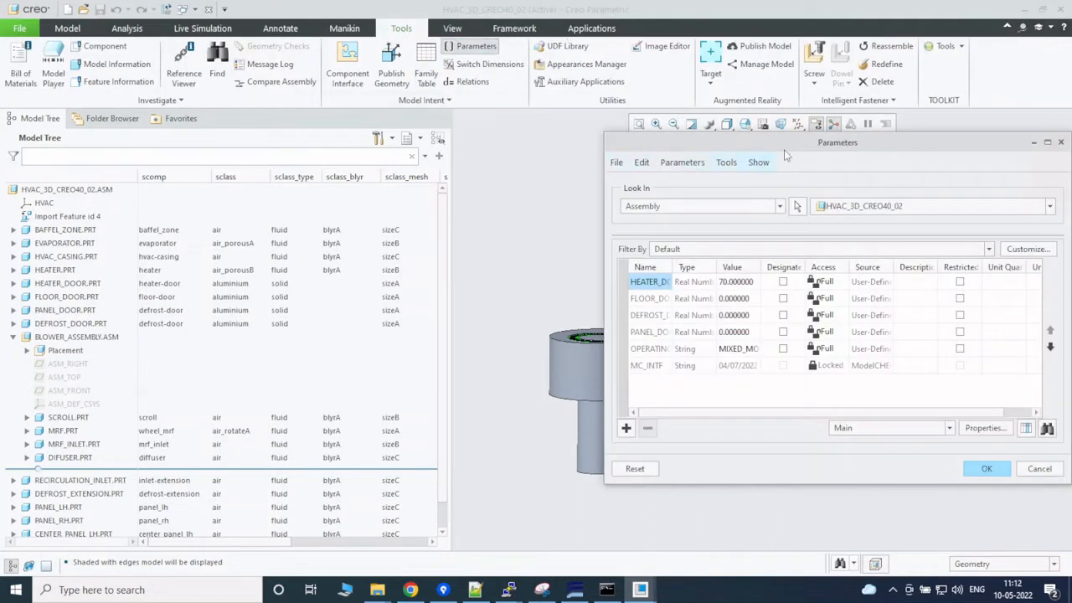
left_click_drag(758, 147, 287, 150)
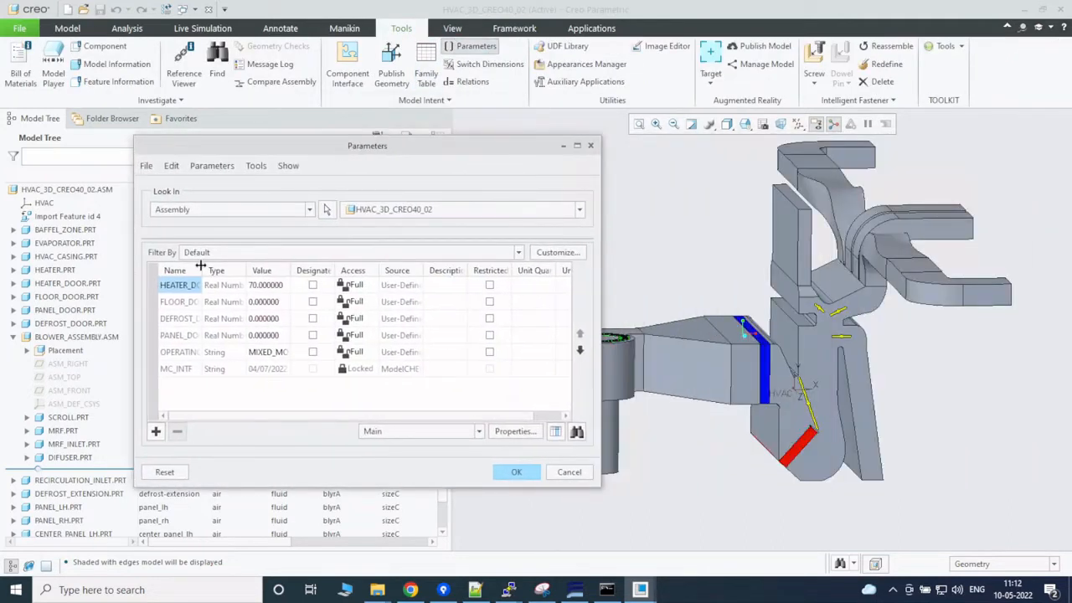
left_click_drag(201, 269, 258, 270)
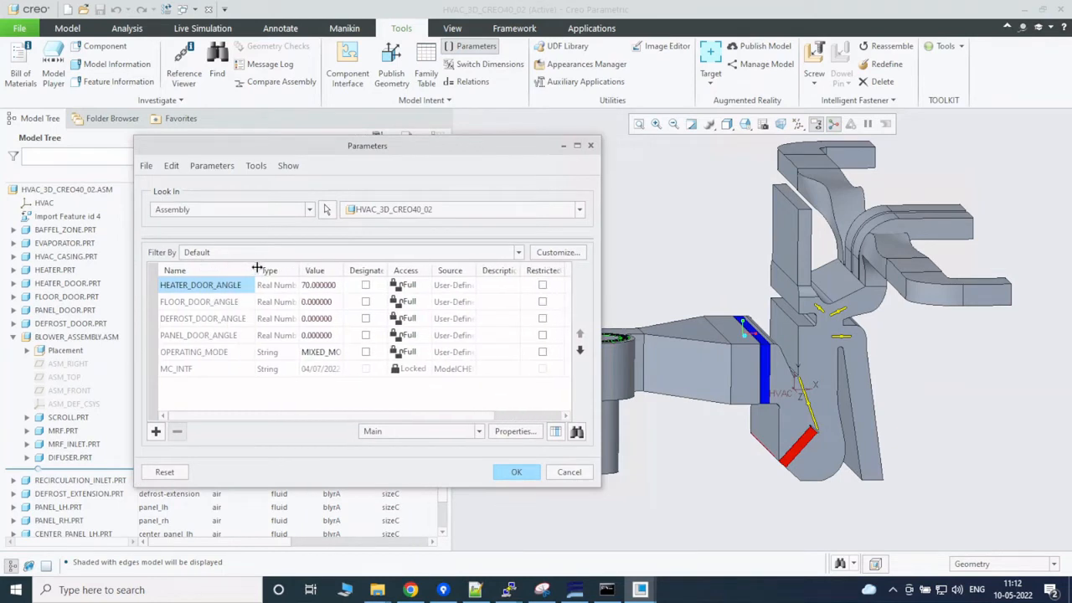
left_click_drag(342, 269, 365, 269)
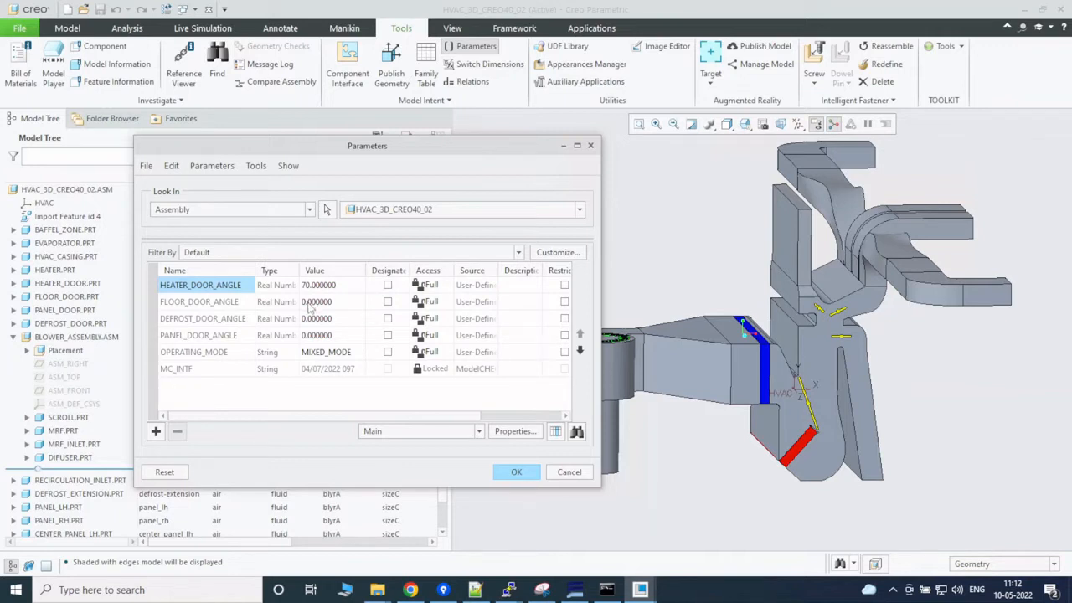
left_click(511, 474)
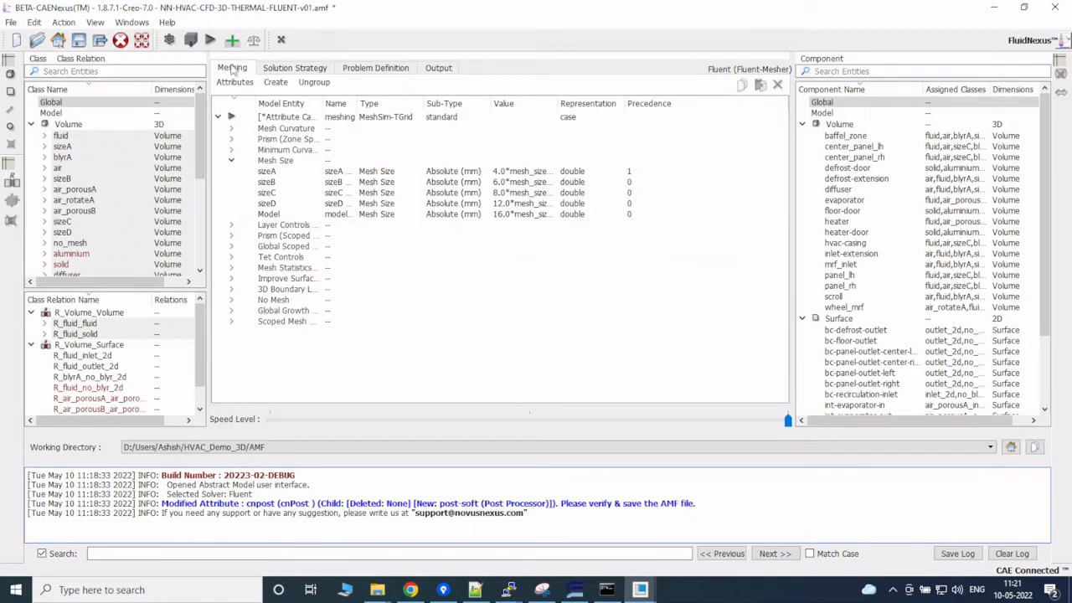
In CAENexus, examine the sizeA mesh size, the turbulence attributes of the solution strategy, and the air cell zone of the problem definition.
left_click(63, 147)
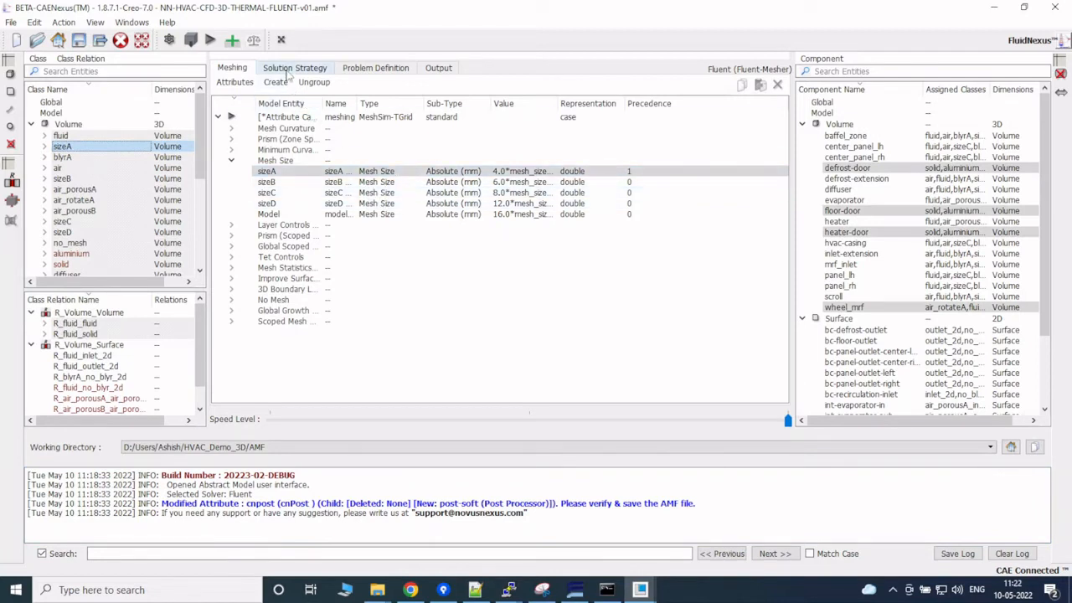
left_click(288, 71)
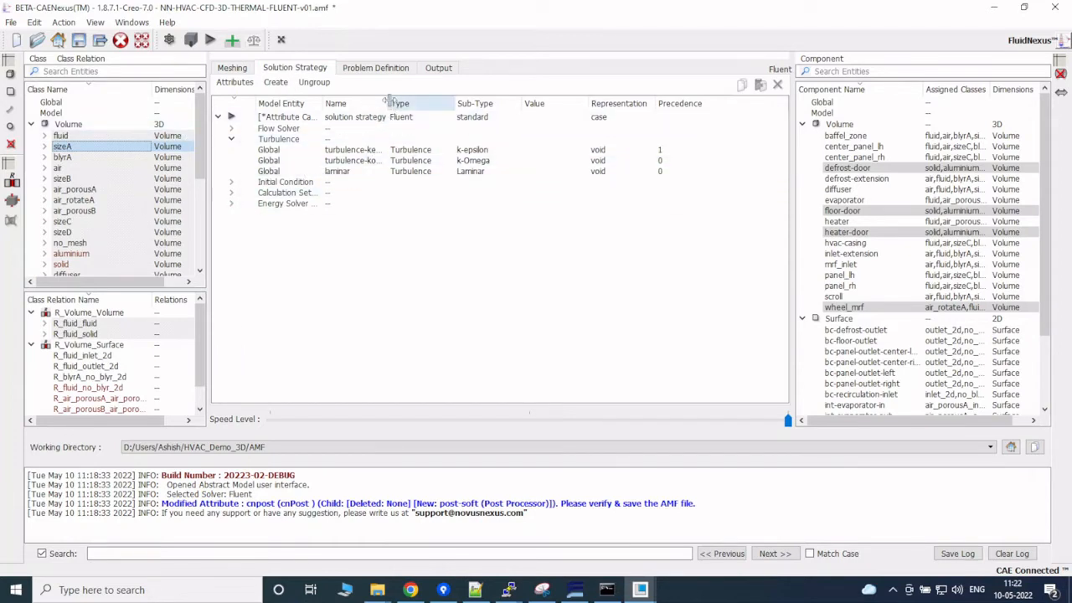
left_click_drag(387, 102, 441, 102)
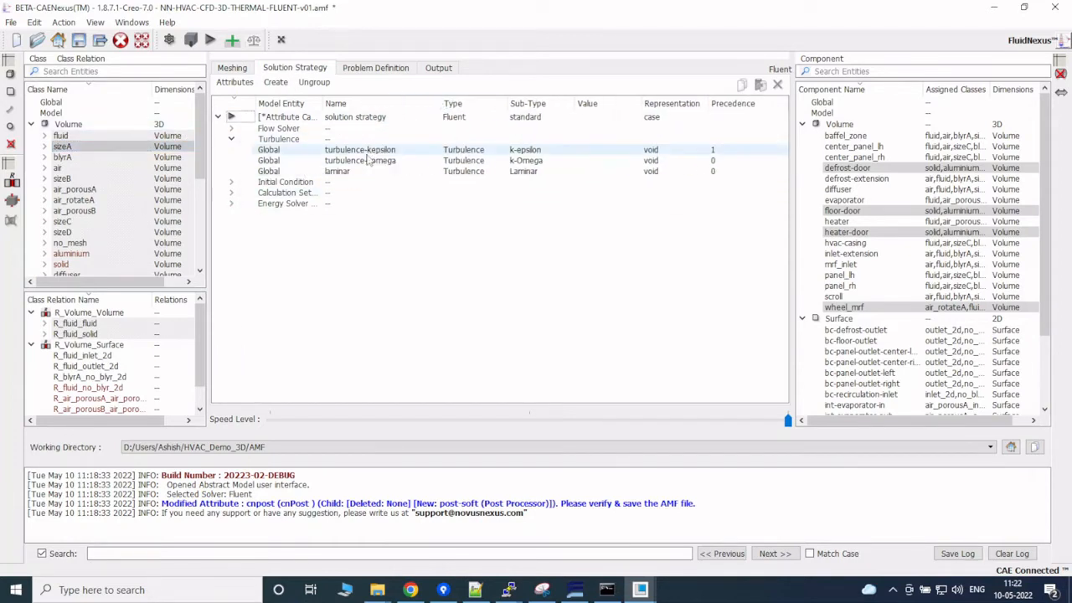
left_click(372, 71)
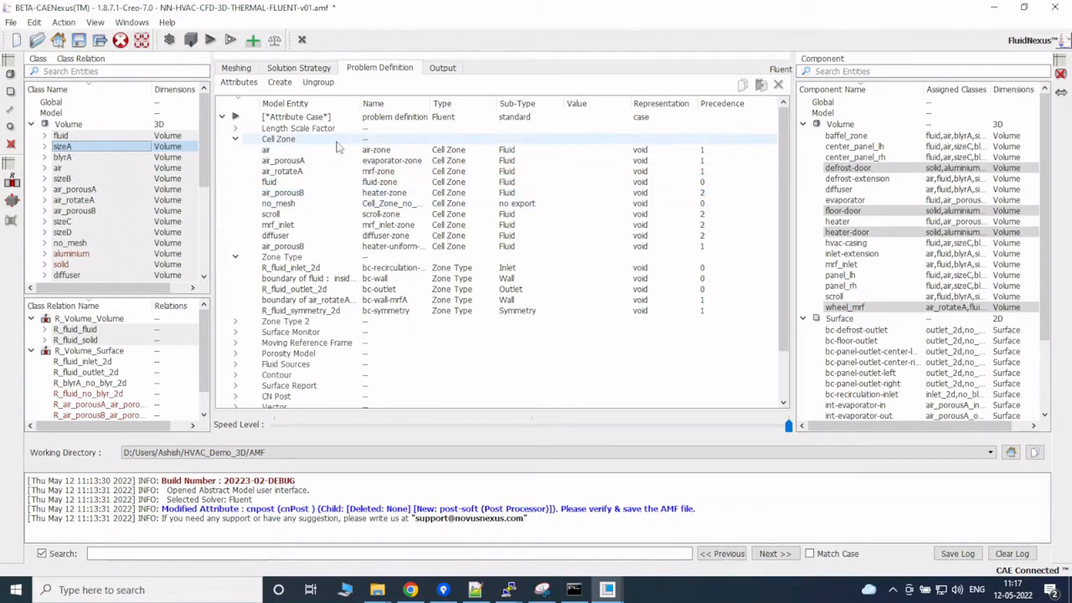
left_click(266, 150)
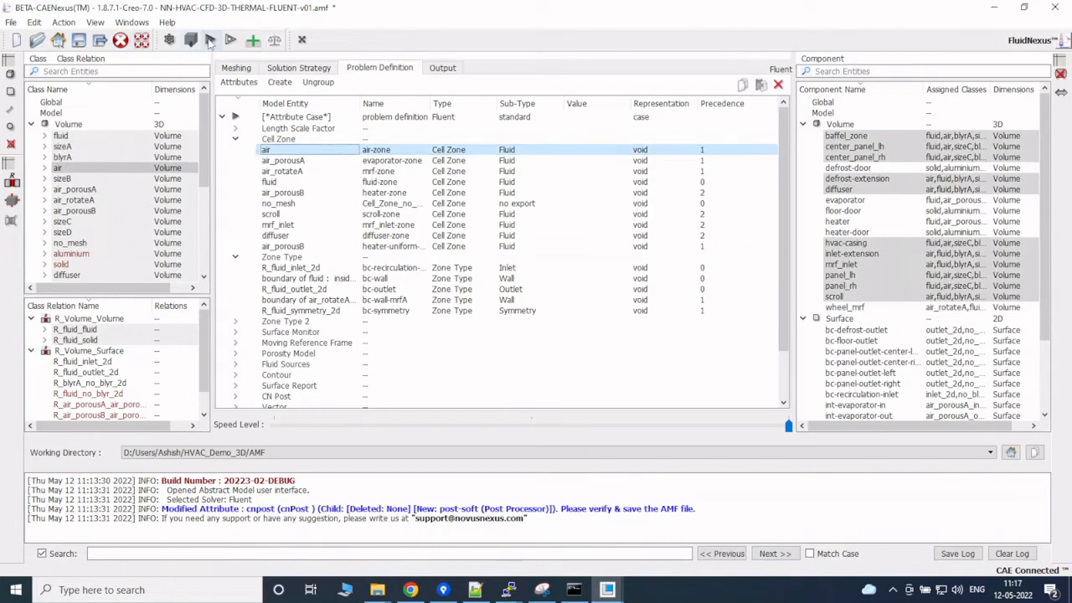
Generate the simulation model from hvac_3d_creo40_02.asm in the CAD\hvac_3d_creo40_02 folder.
left_click(211, 41)
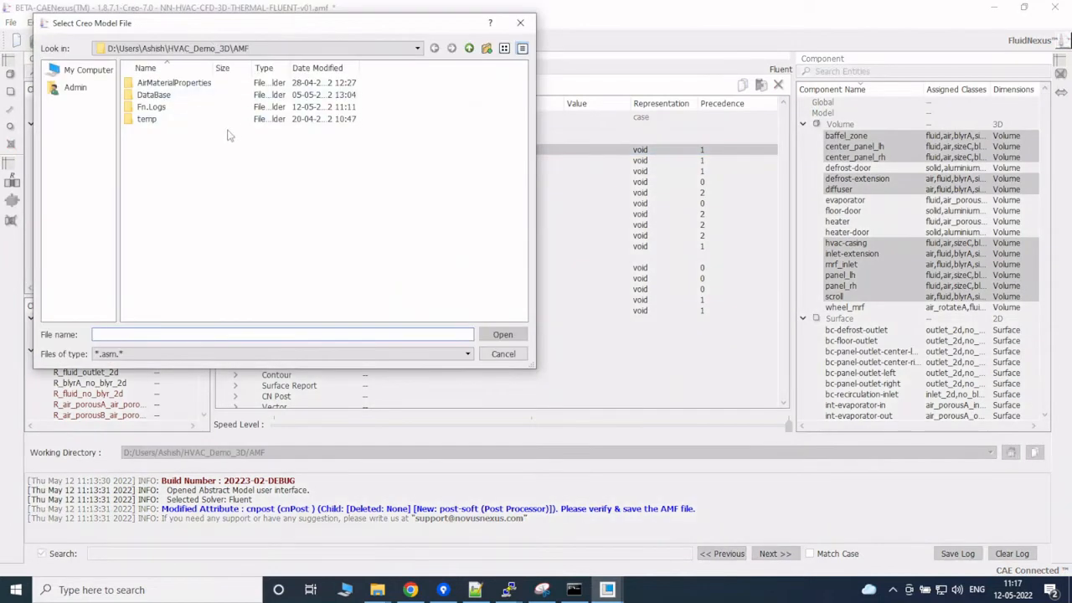
left_click(469, 48)
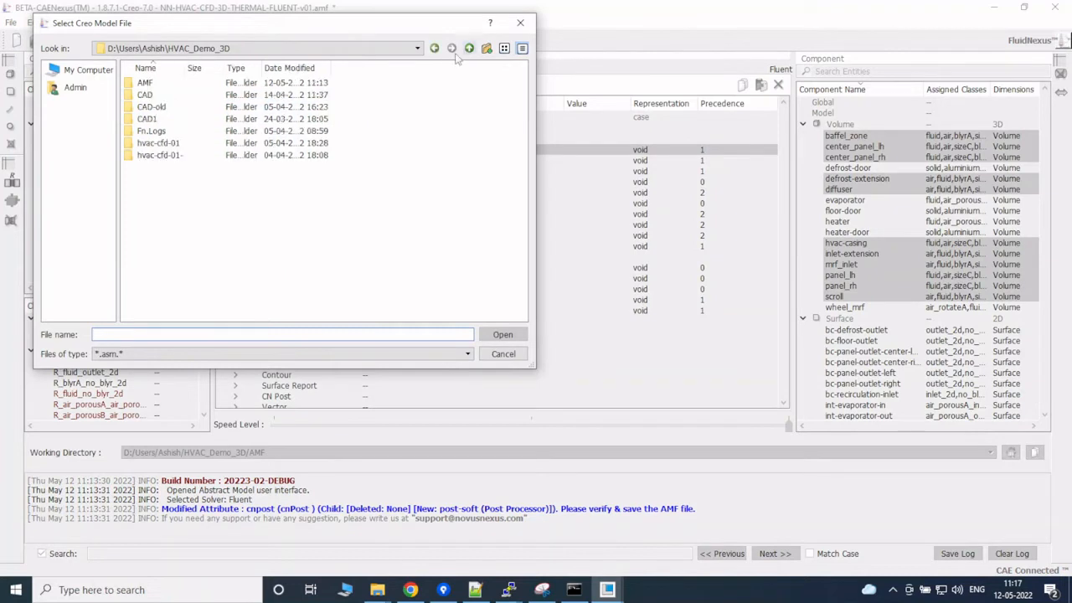
double_click(150, 95)
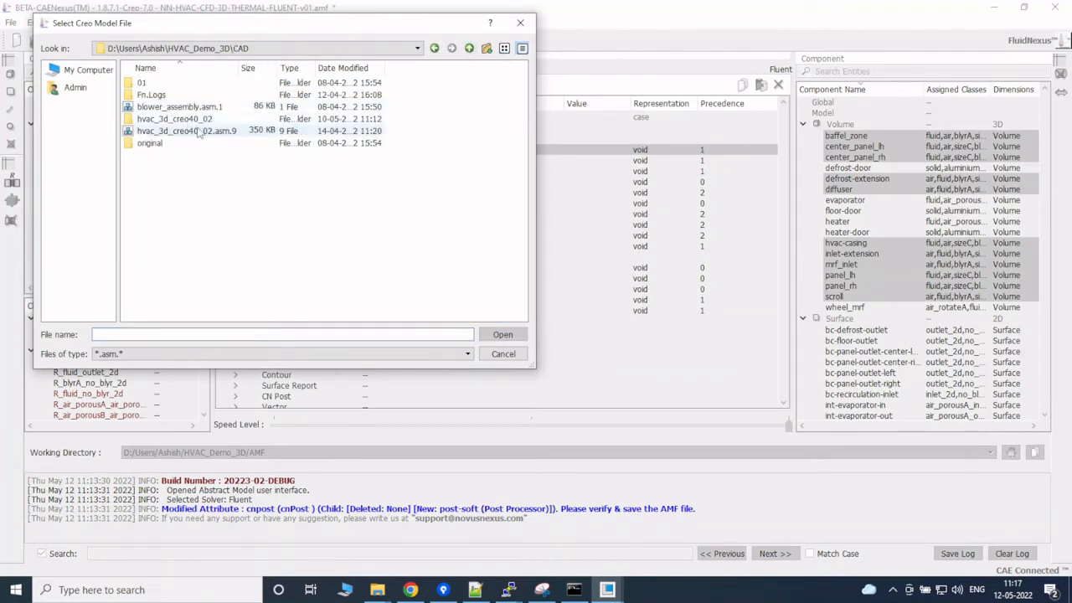
double_click(199, 120)
left_click(207, 111)
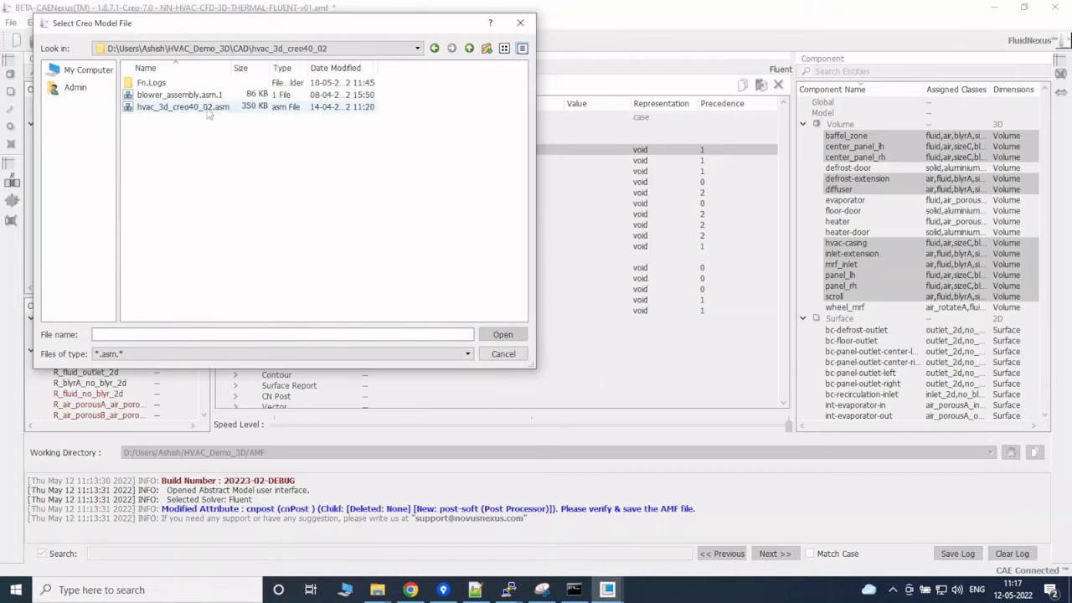
left_click(493, 334)
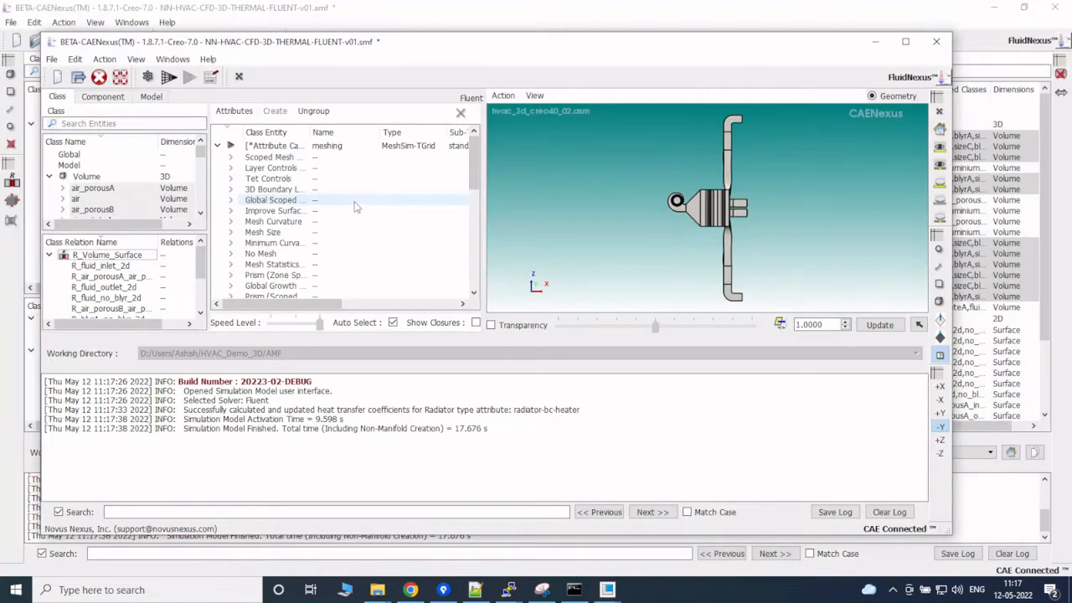
Maximize the simulation model window and expand the air volume class to inspect its pruned 3D geometry.
scroll(94, 193, "down", 3)
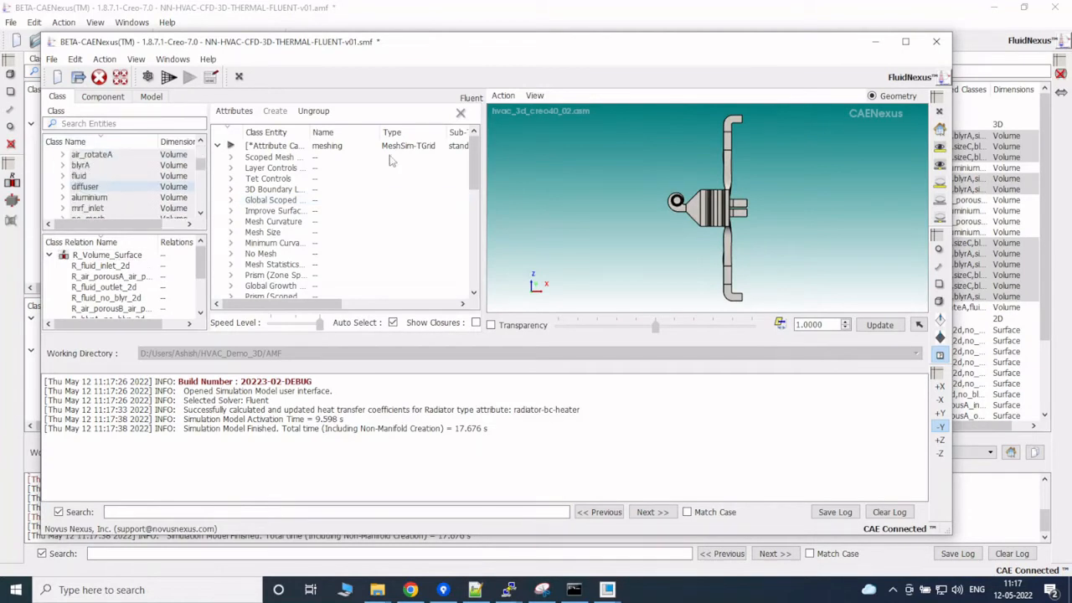
left_click(905, 41)
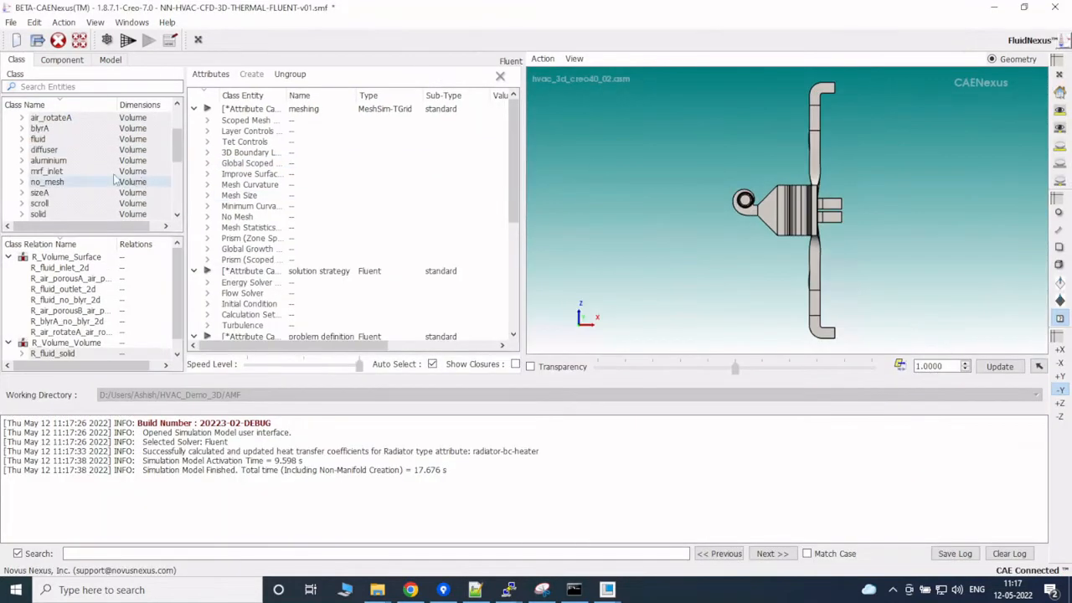
scroll(79, 162, "up", 2)
double_click(35, 164)
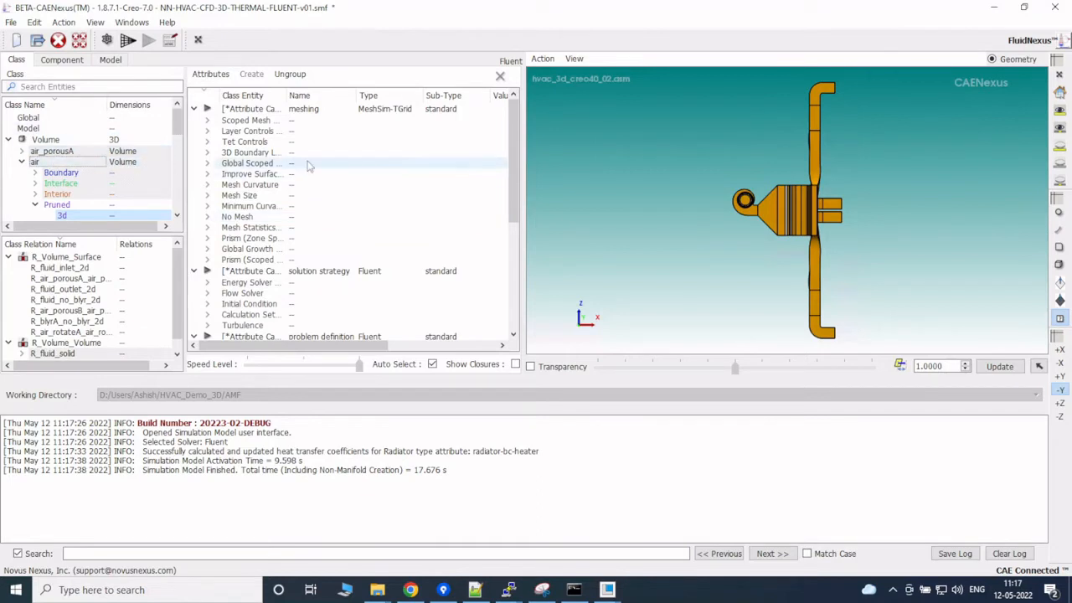
Expand the Cell Zone attributes of the problem definition and inspect the air-zone entry for the air class.
scroll(308, 166, "down", 2)
scroll(306, 176, "down", 3)
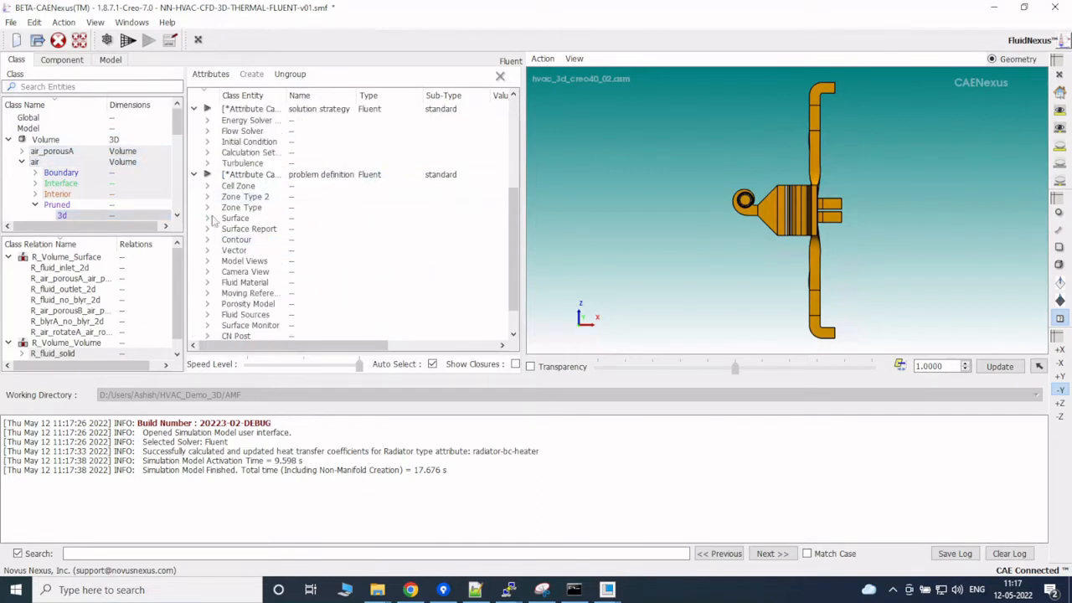
scroll(211, 258, "down", 1)
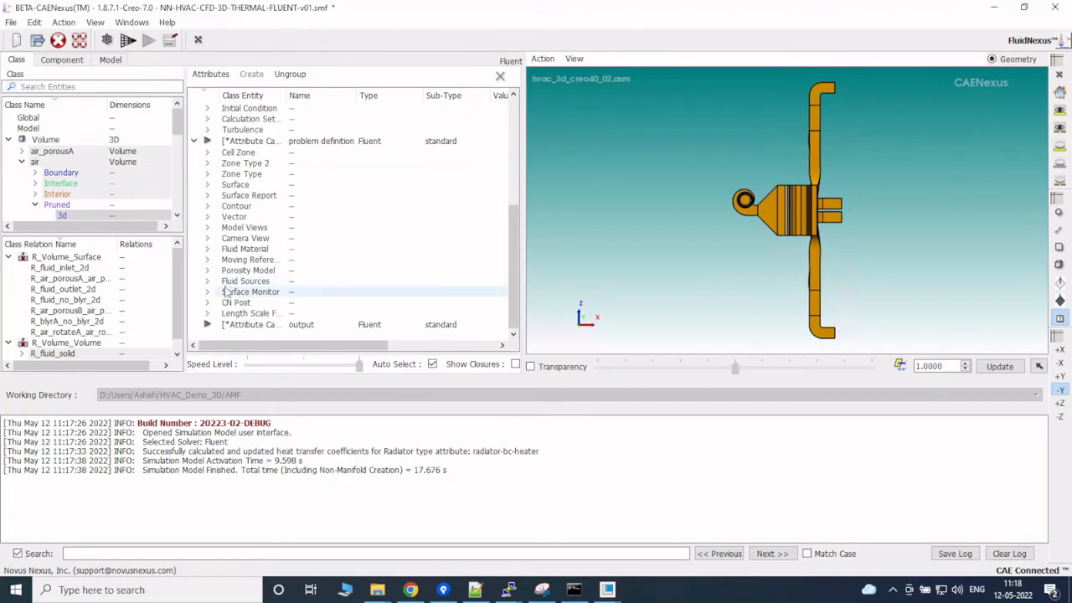
left_click(206, 152)
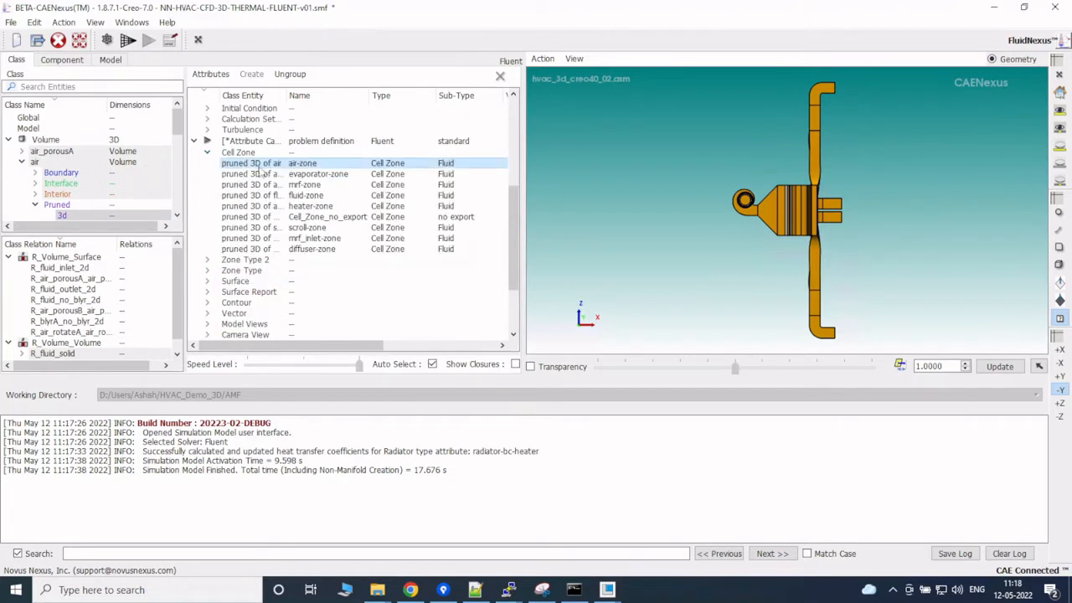
left_click(296, 166)
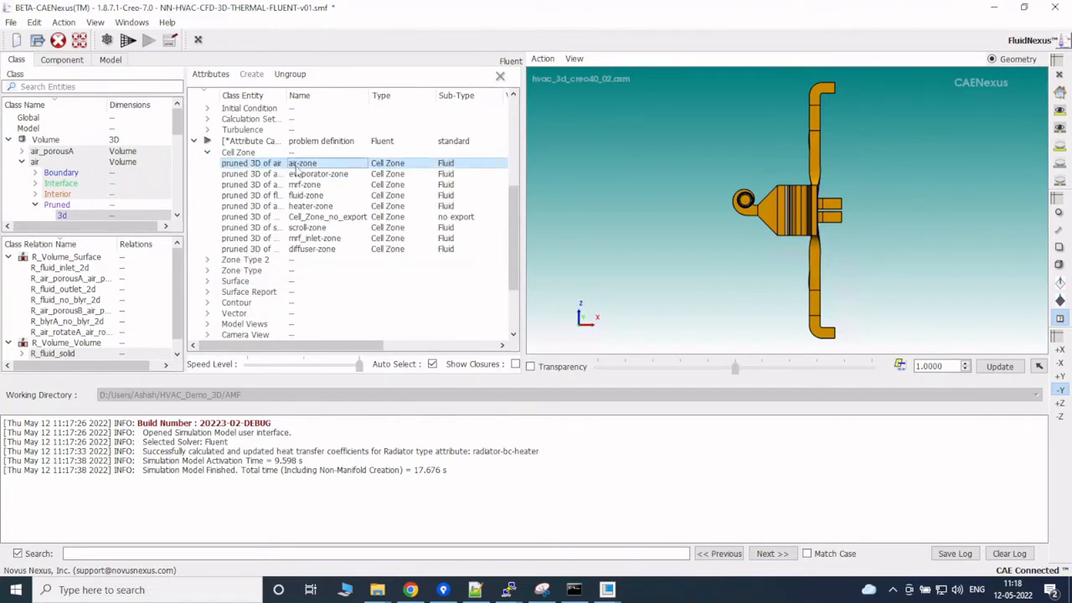
Switch to the model entity view and examine the Cell Zone attributes under the problem definition.
left_click(109, 60)
scroll(288, 194, "down", 6)
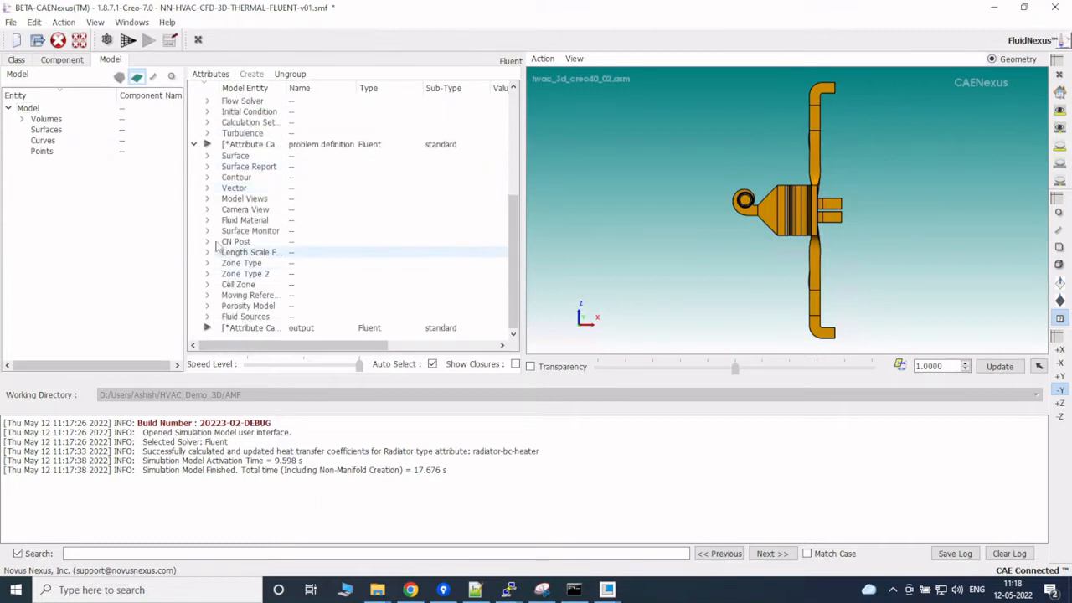
left_click(207, 284)
left_click(303, 88)
scroll(347, 201, "down", 1)
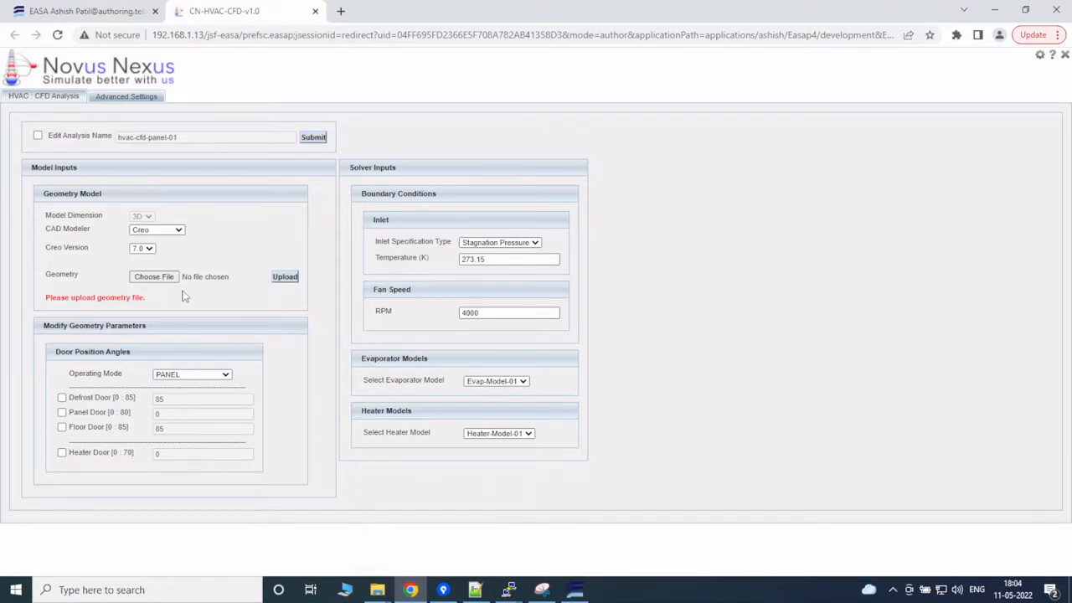
In the CN-HVAC-CFD web application, upload hvac_3d_creo40_02.zip from the CAD folder as the geometry.
left_click(155, 277)
left_click(314, 255)
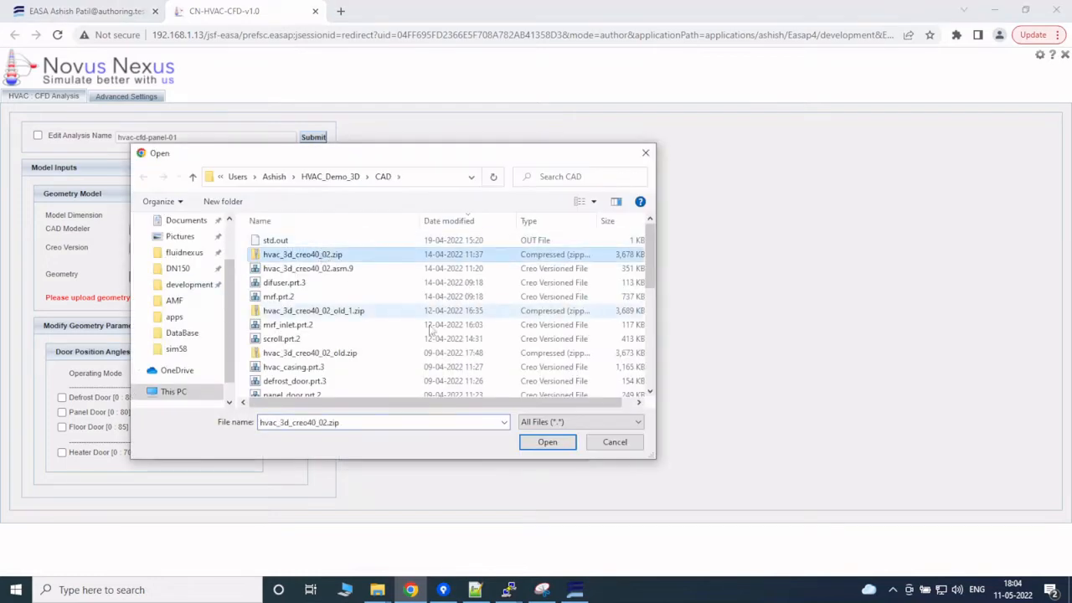
left_click(546, 442)
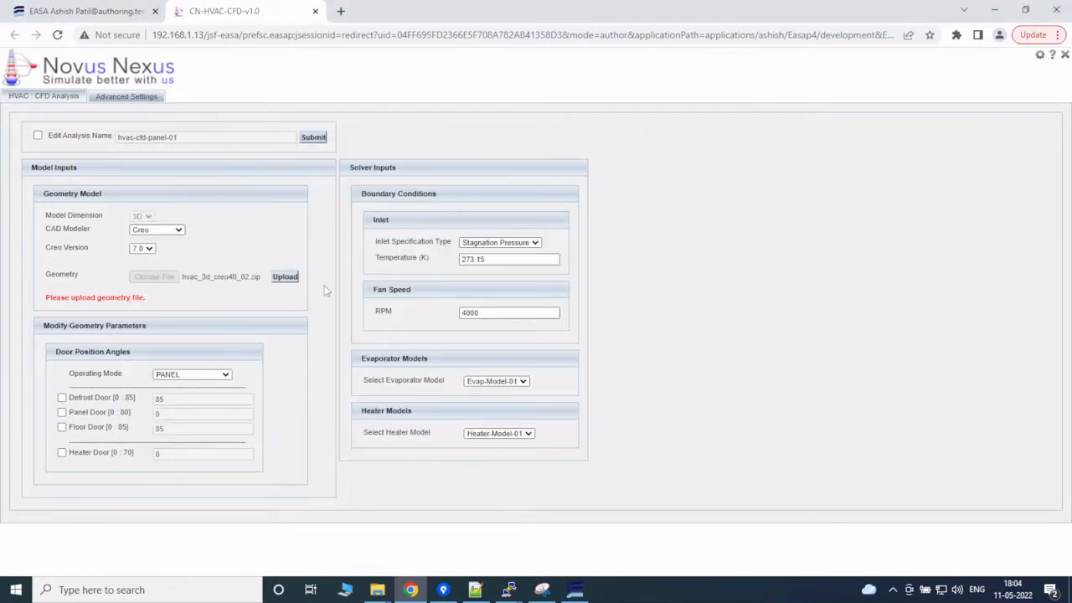
left_click(286, 278)
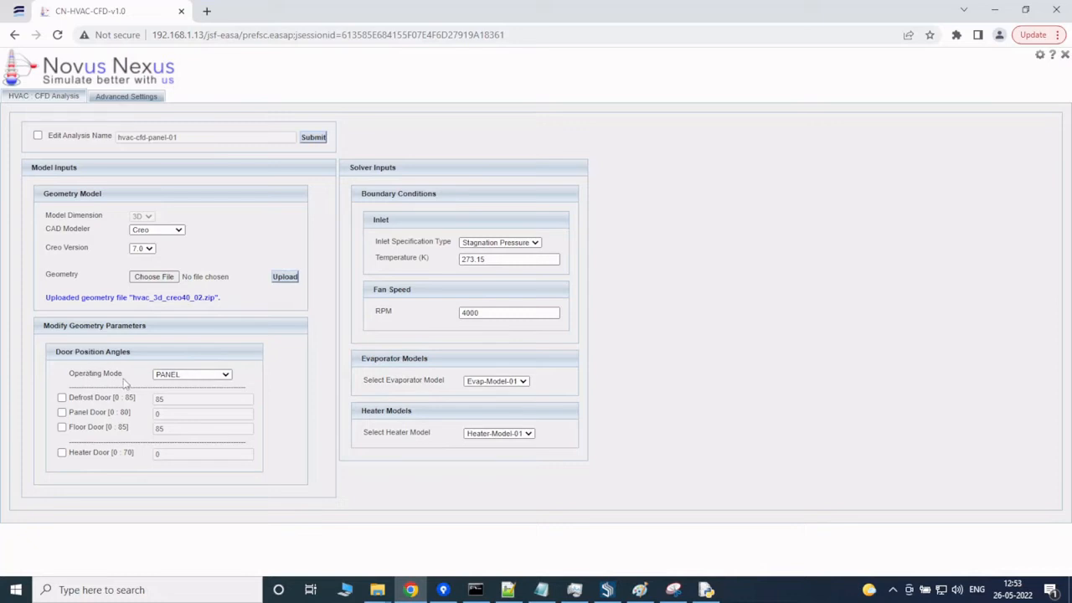
Try the operating modes DEFROST, FLOOR and FLOOR-PANEL for the door position angles, and leave the mode on FLOOR-DEFROST.
left_click(221, 376)
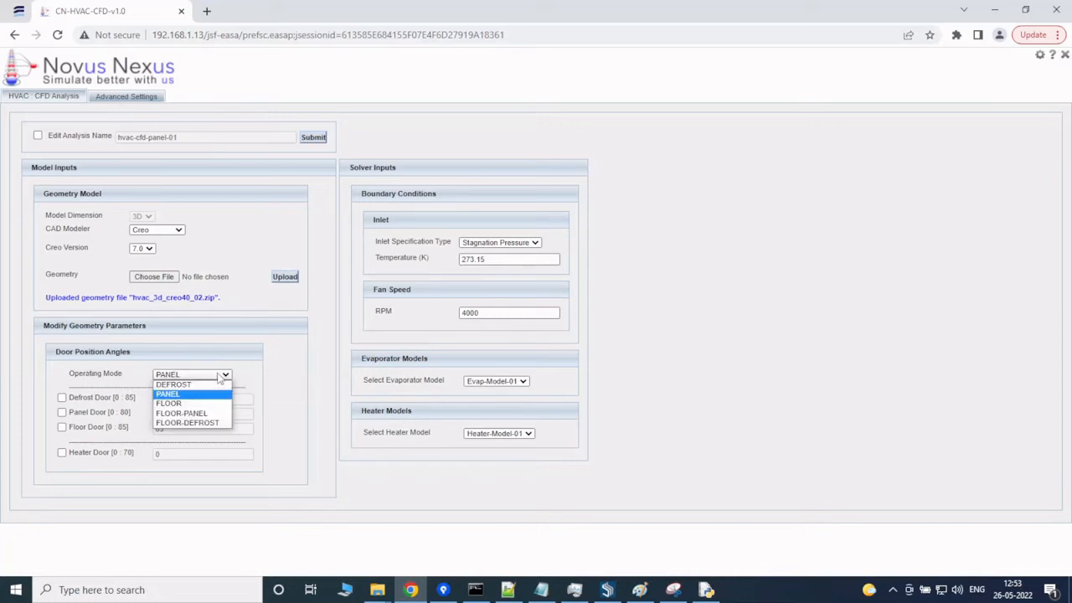
left_click(184, 386)
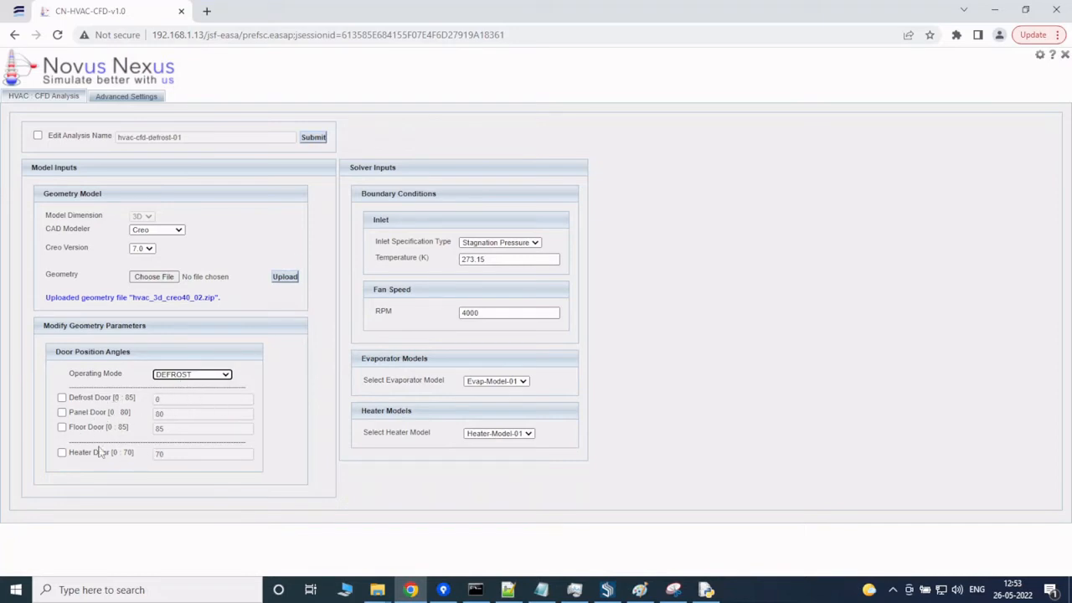
left_click(209, 377)
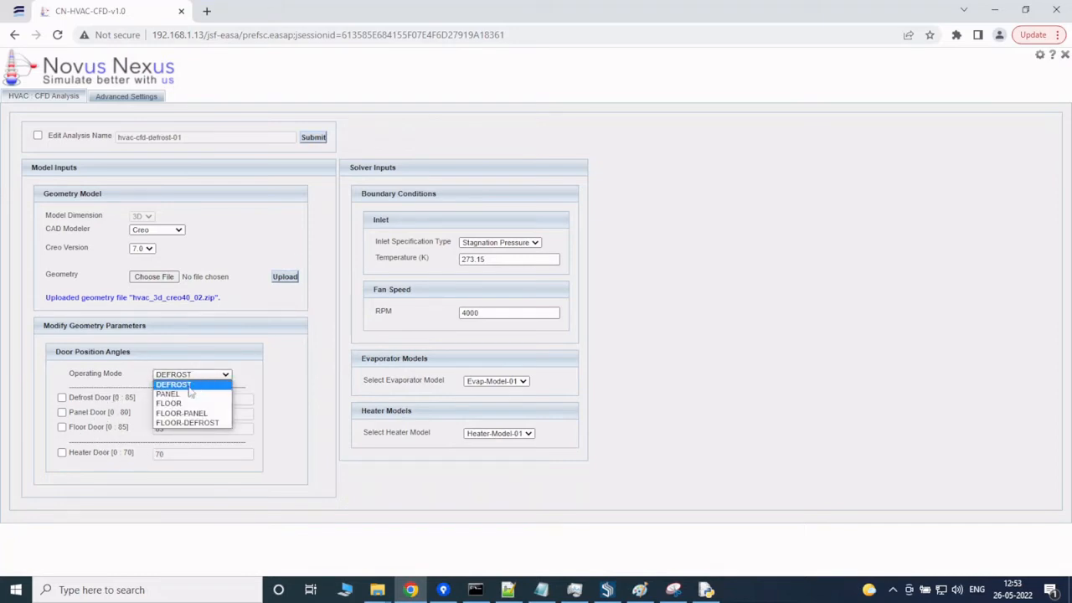
left_click(175, 403)
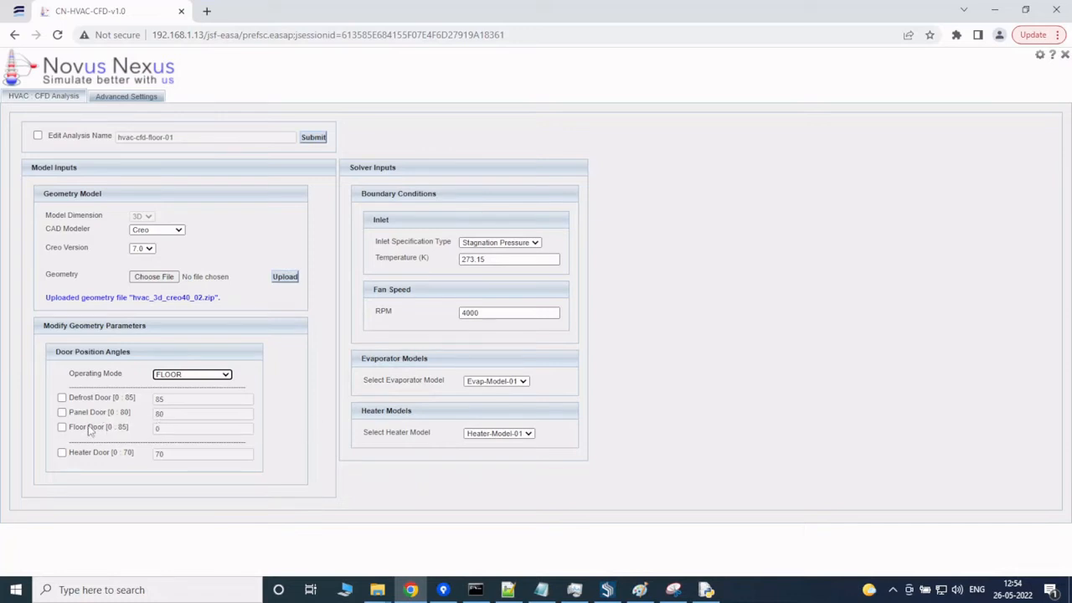
left_click(209, 376)
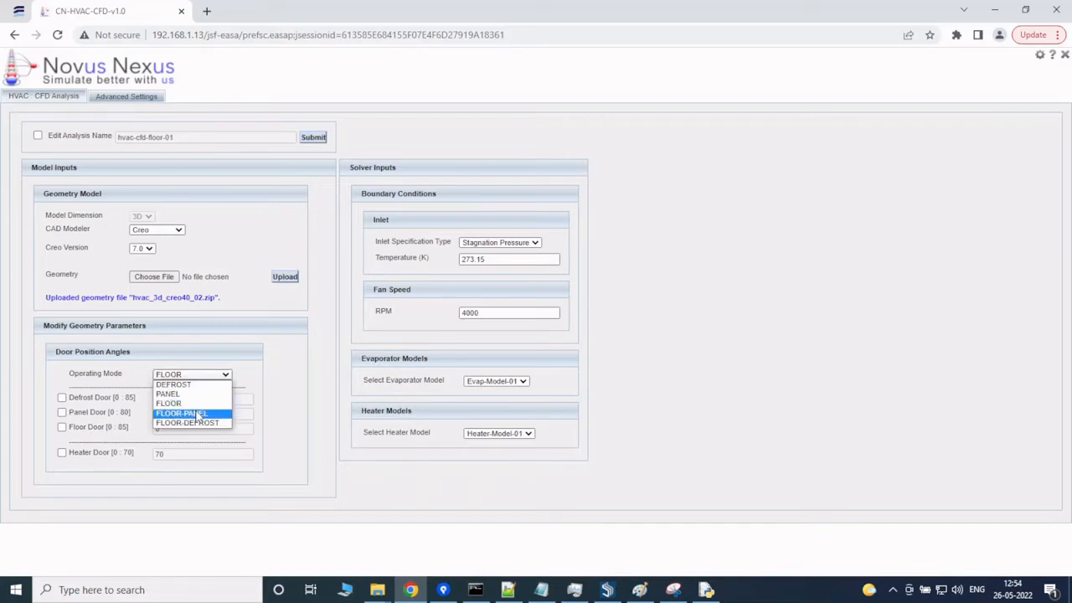
left_click(197, 415)
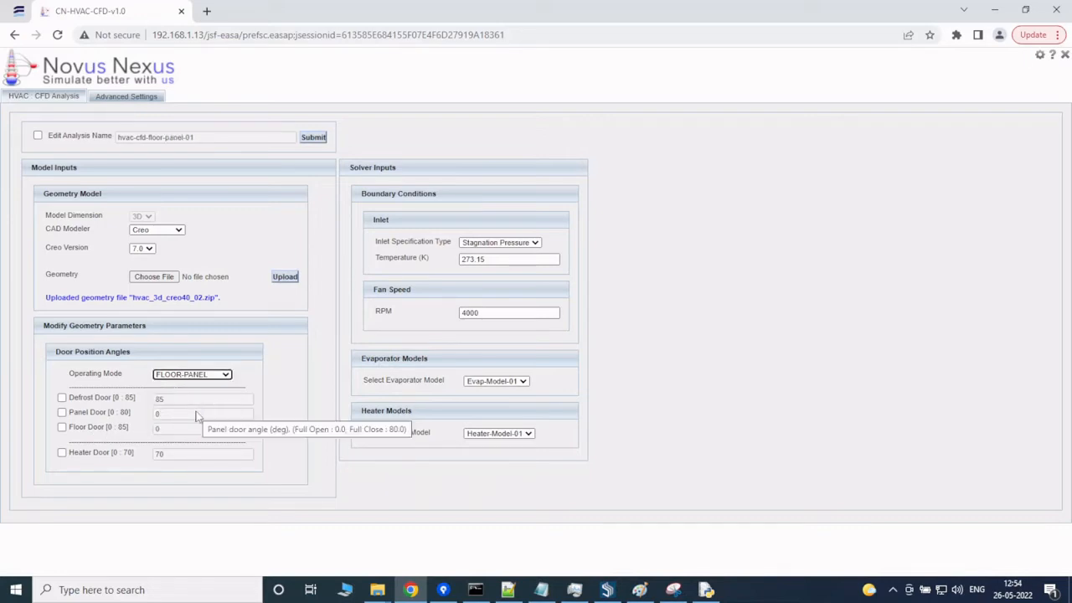
left_click(224, 375)
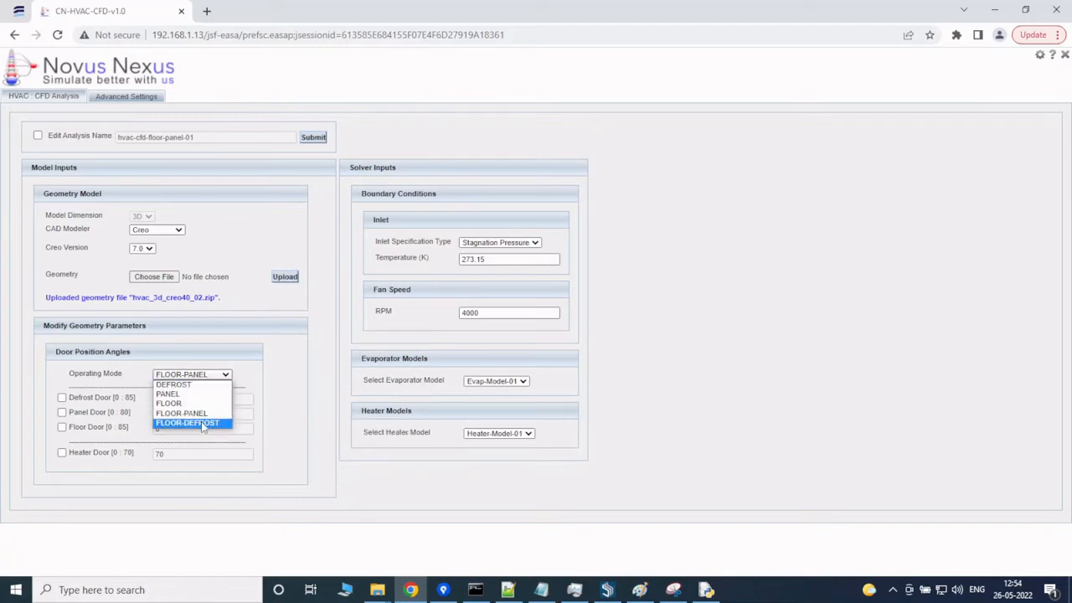
left_click(201, 423)
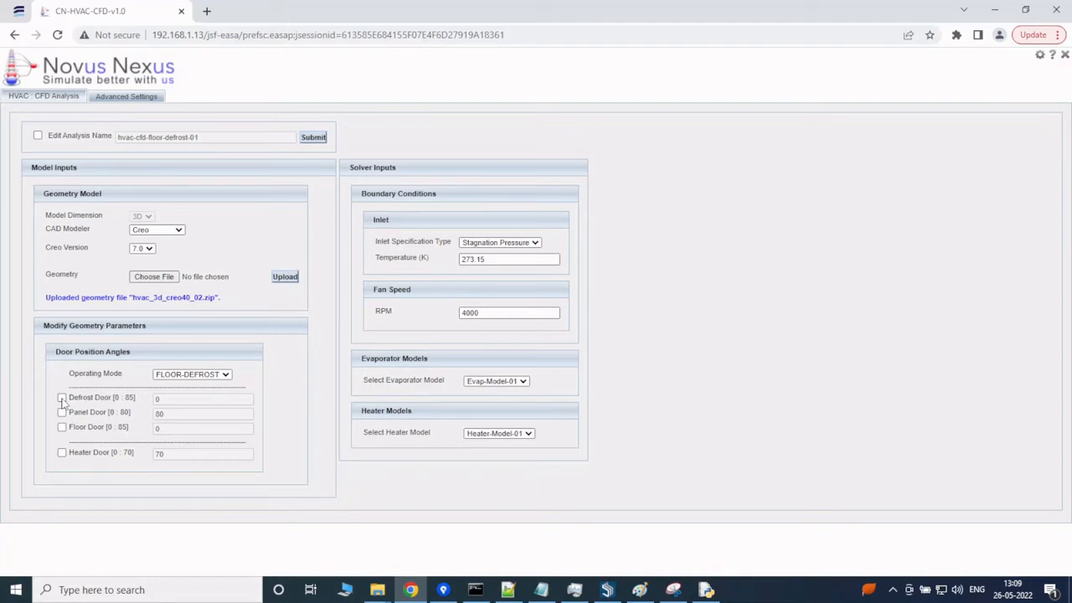
Enable manual angle entry for the Defrost, Panel and Floor doors.
left_click(62, 399)
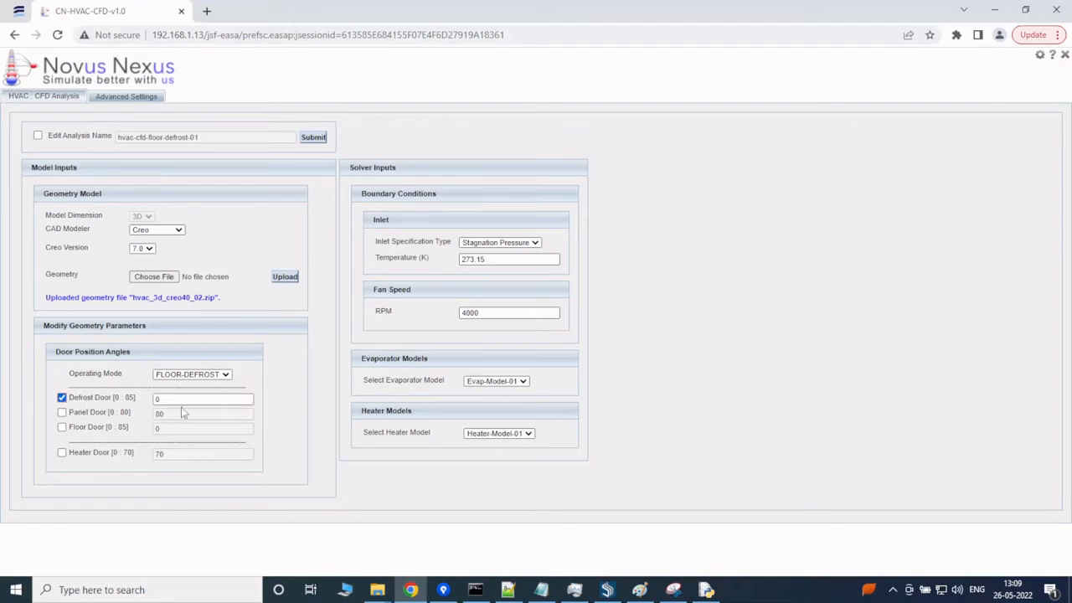
left_click(61, 412)
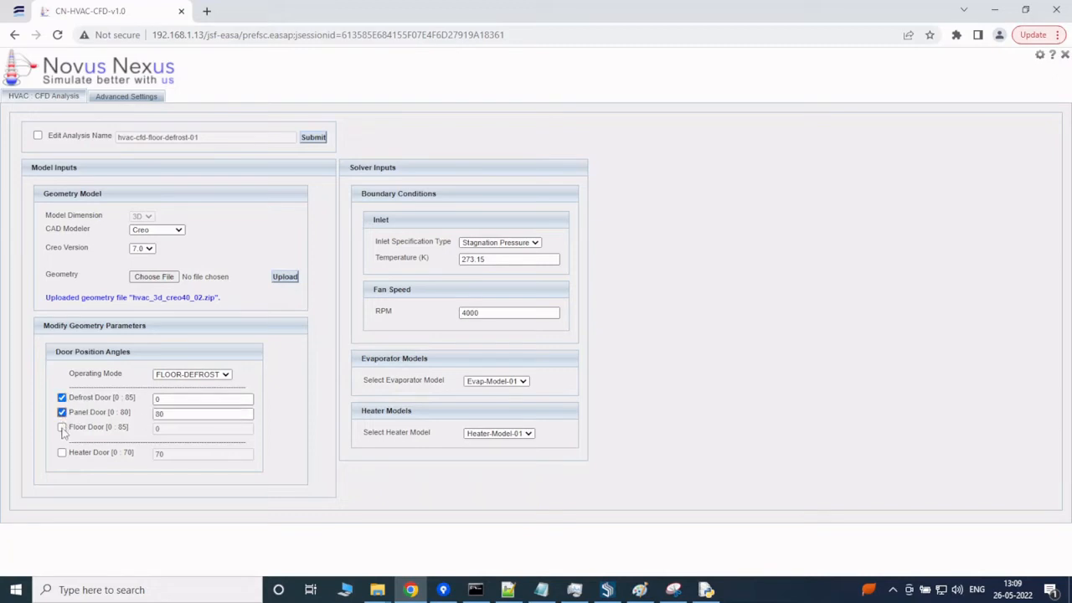
left_click(61, 427)
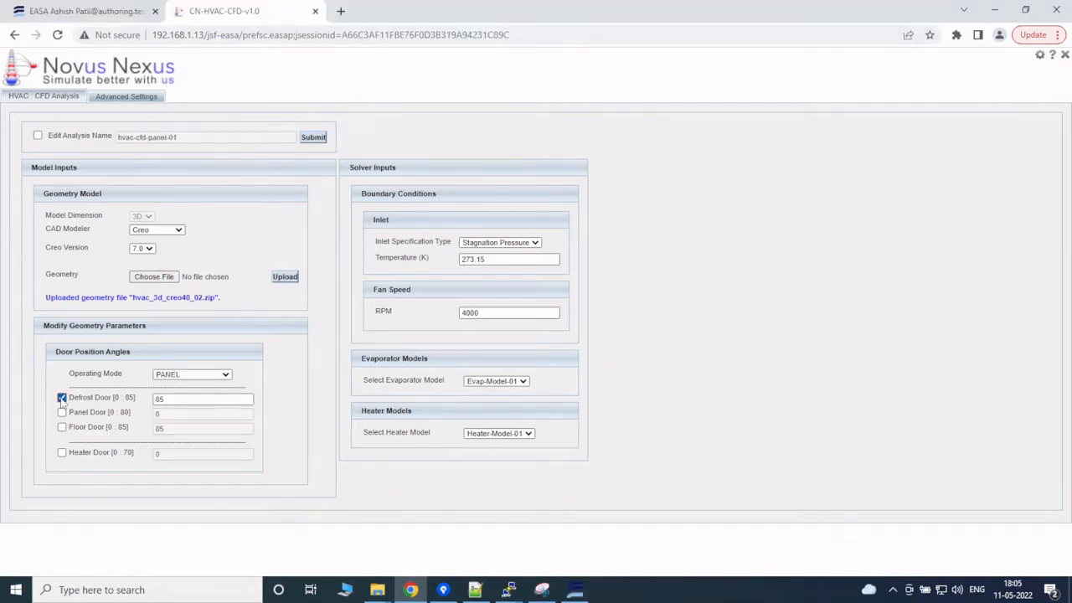
Turn off the manual Defrost Door angle in PANEL mode and submit the hvac-cfd-panel-01 analysis.
left_click(62, 398)
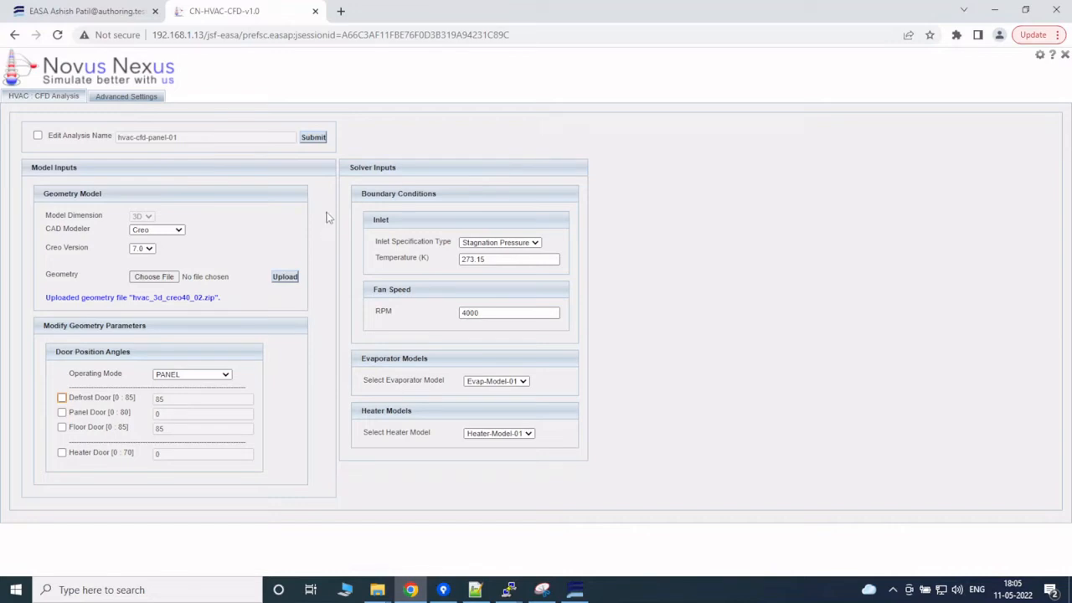
left_click(315, 139)
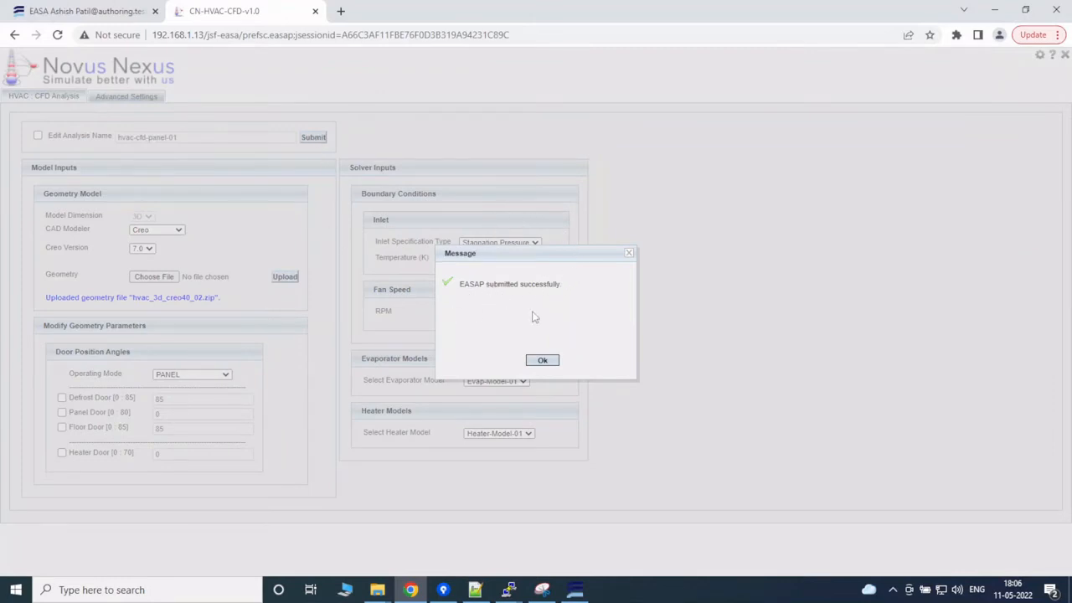
left_click(540, 361)
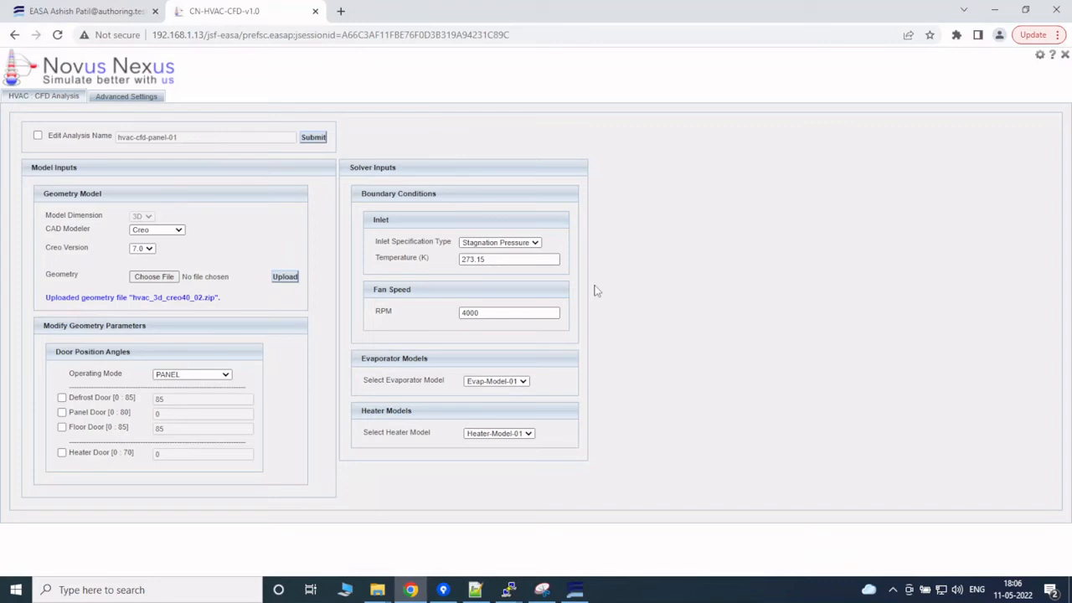
Check the hvac-cfd-panel-01 job in the EASA test results and open its file listing.
key("ctrl+1")
left_click(178, 89)
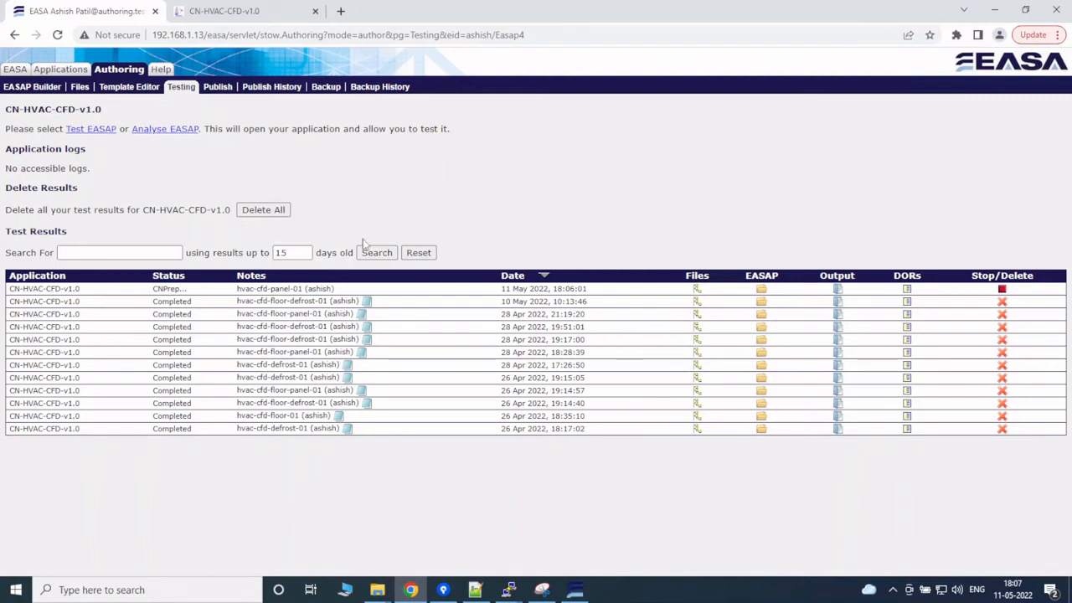
left_click(697, 290)
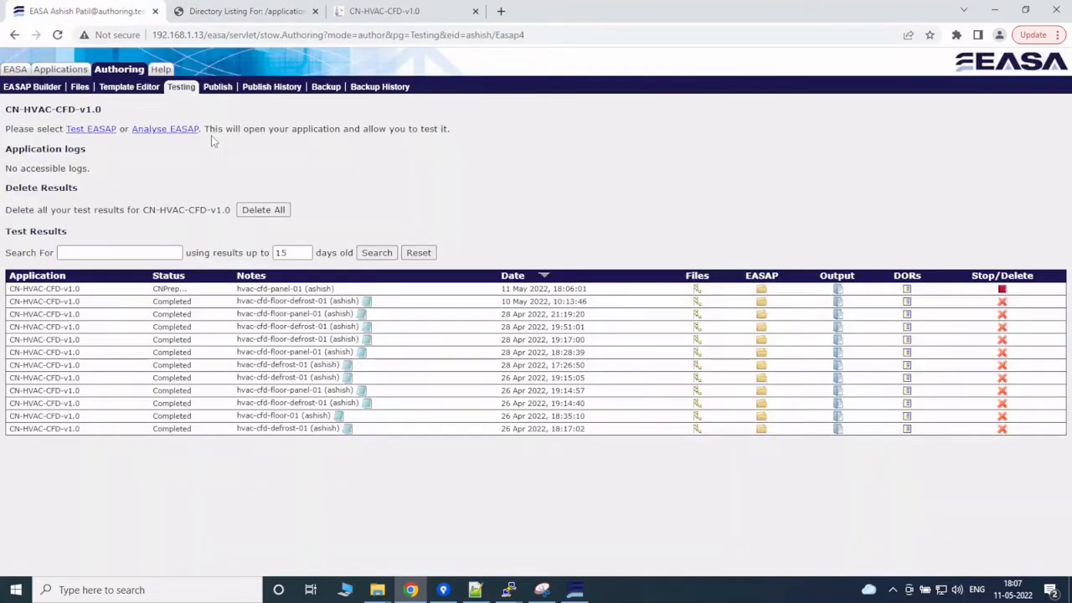
key("ctrl+shift+Tab")
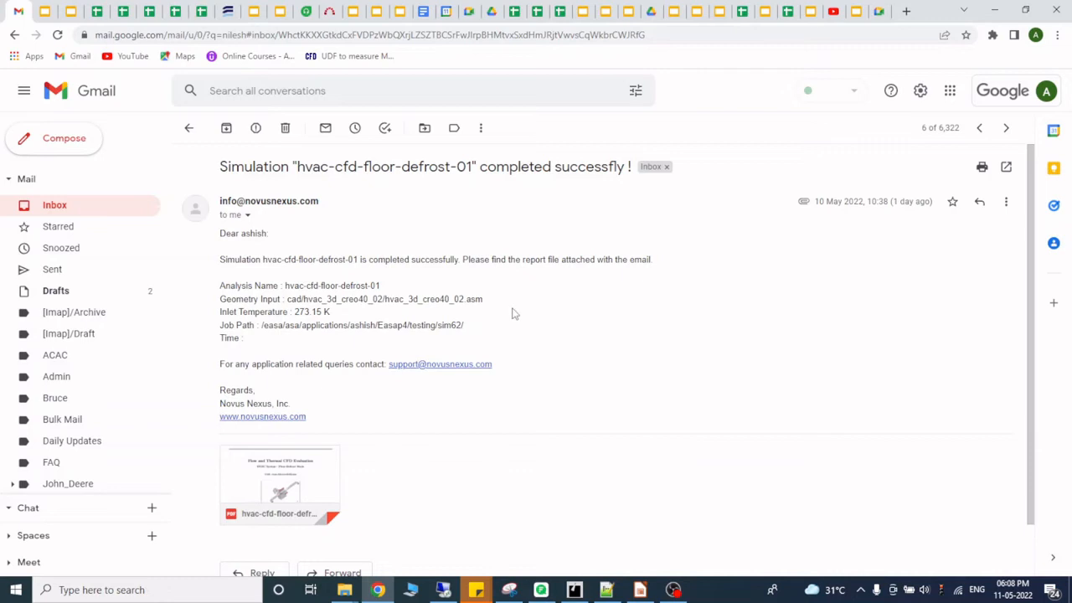
In Gmail, open the PDF report attached to the hvac-cfd-floor-defrost-01 completion email and examine its contents and simulation inputs pages.
mouse_move(274, 480)
left_click(229, 523)
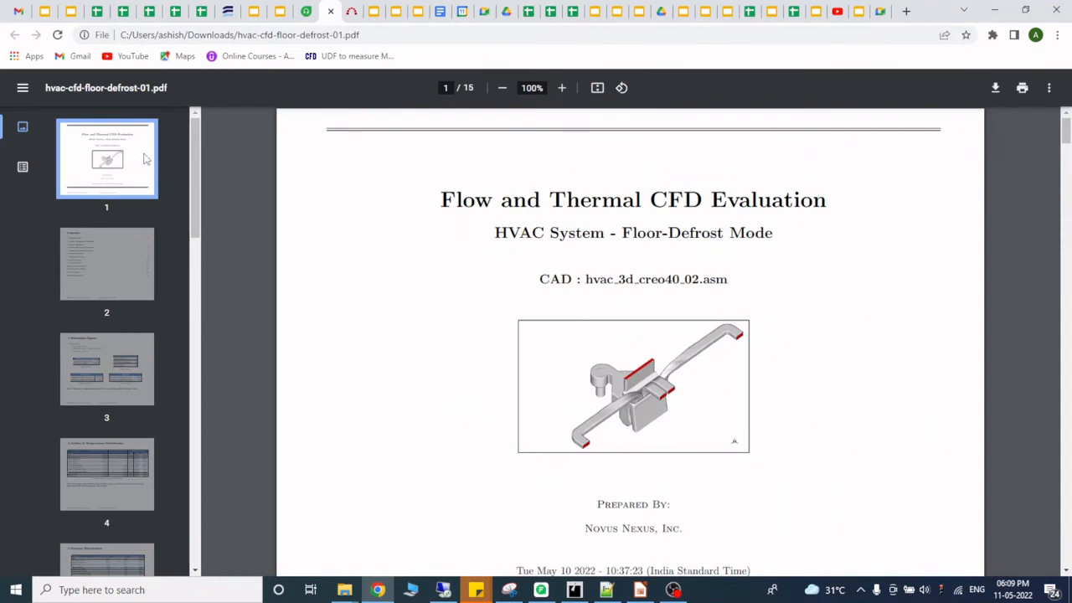
left_click(130, 267)
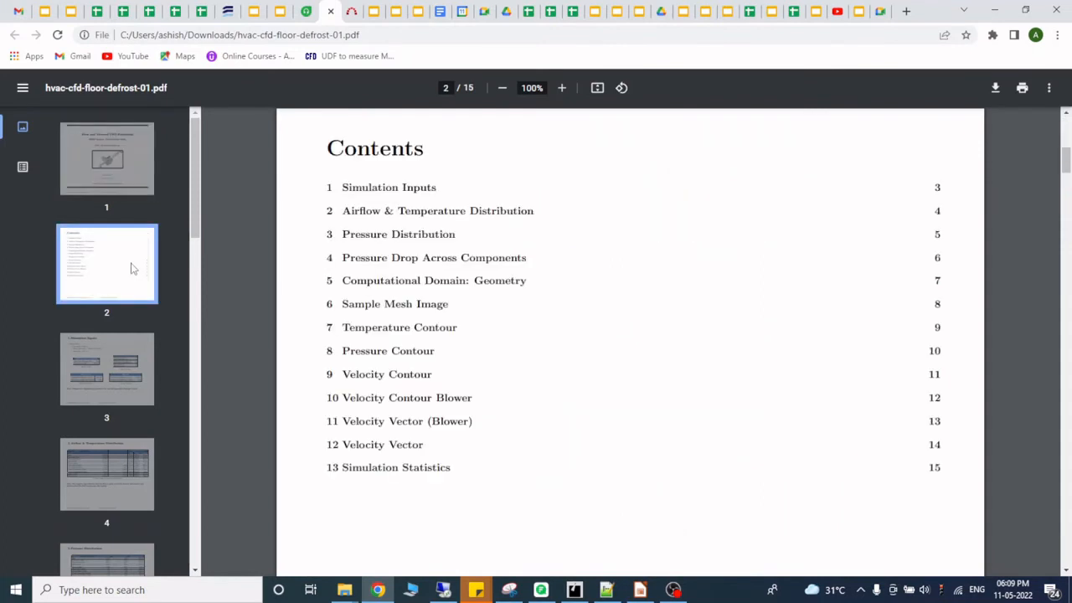
left_click(119, 363)
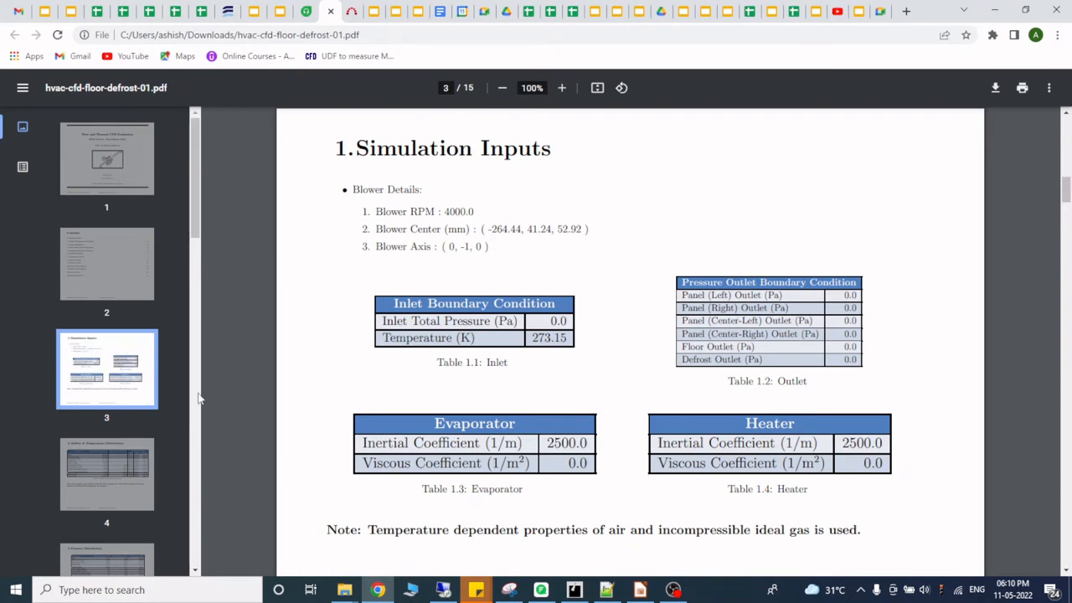
Examine the report's tables for airflow and temperature distribution, pressure distribution, and pressure drop across components.
left_click(116, 464)
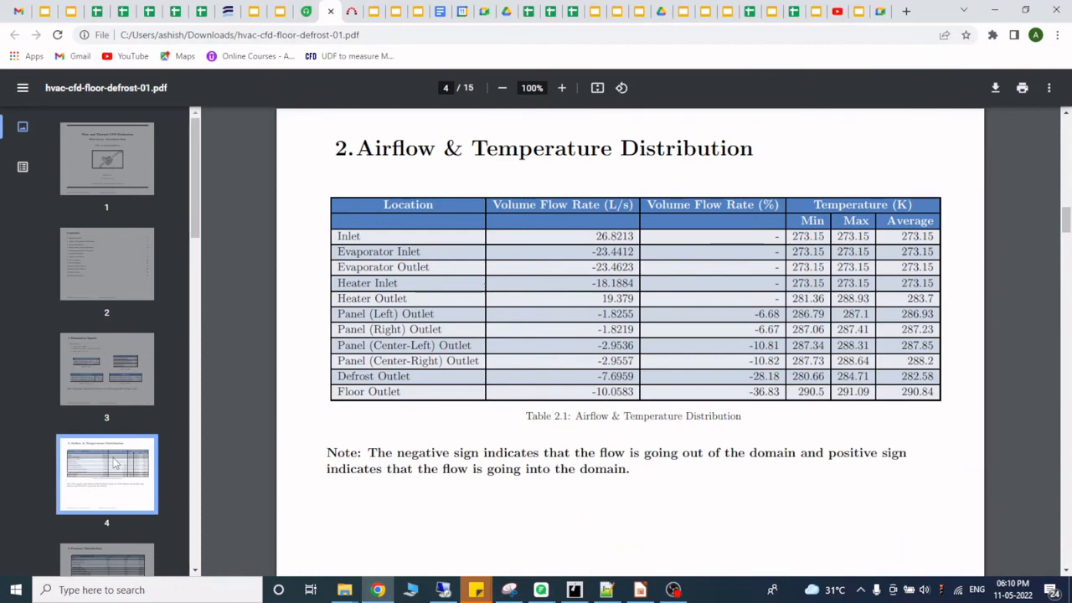
left_click(107, 560)
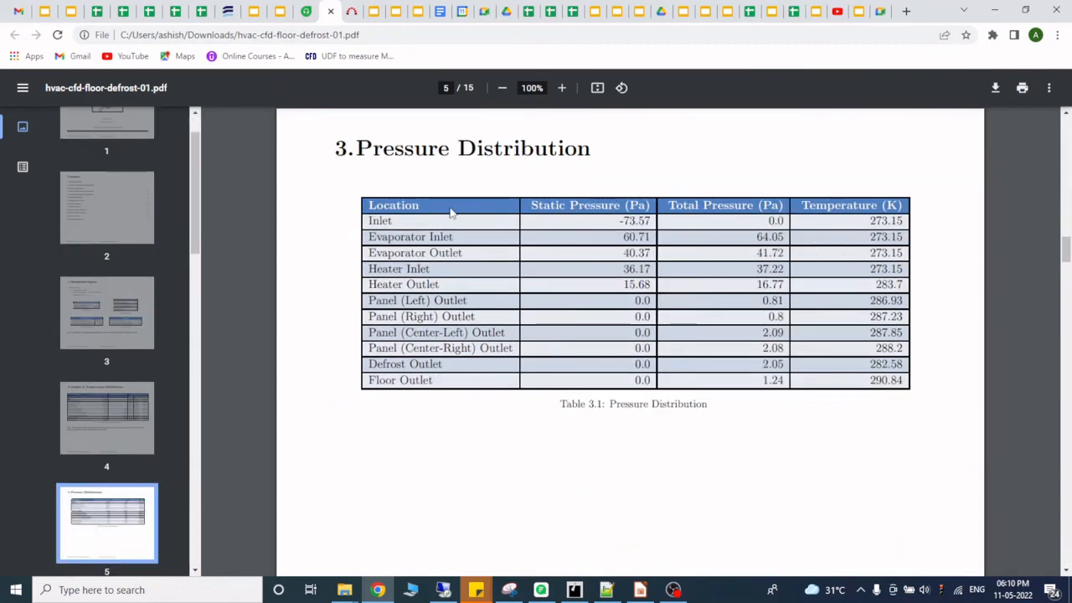
scroll(130, 423, "down", 2)
left_click(112, 477)
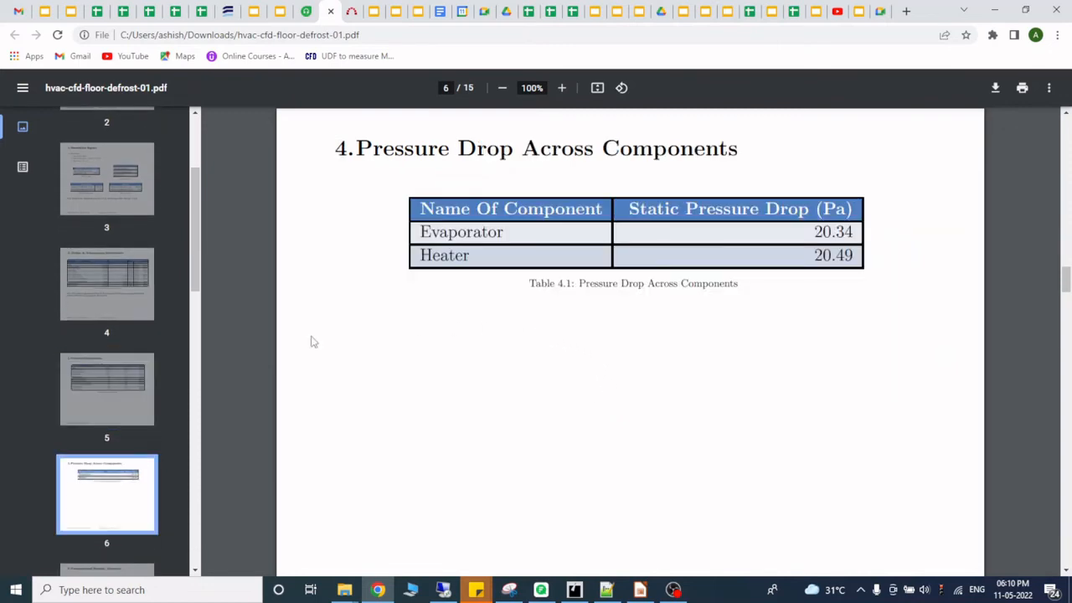
Examine the report's computational domain geometry and sample mesh pages.
scroll(130, 381, "down", 3)
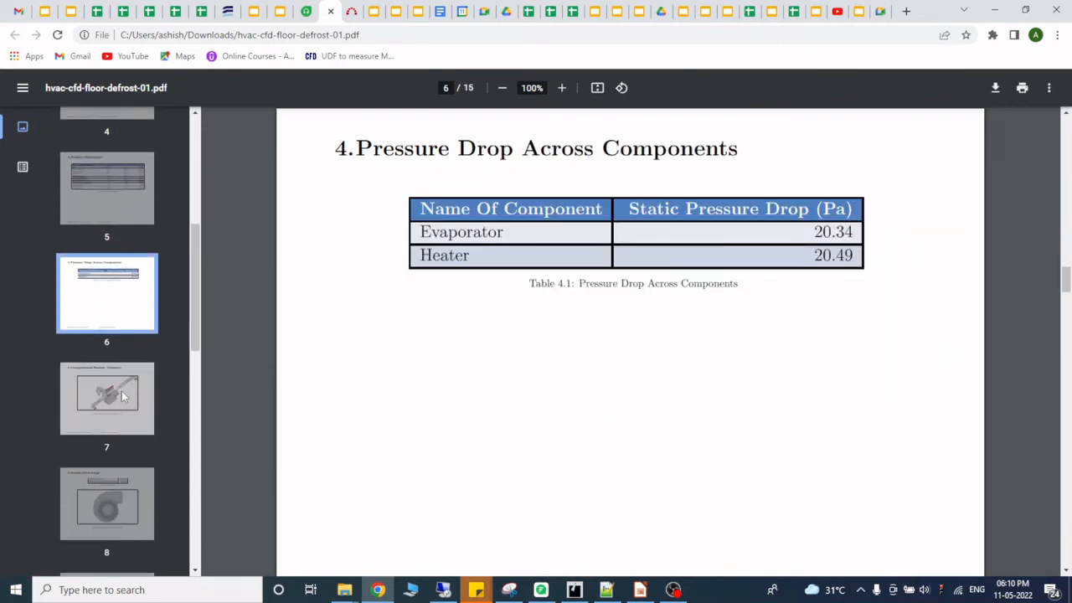
left_click(124, 397)
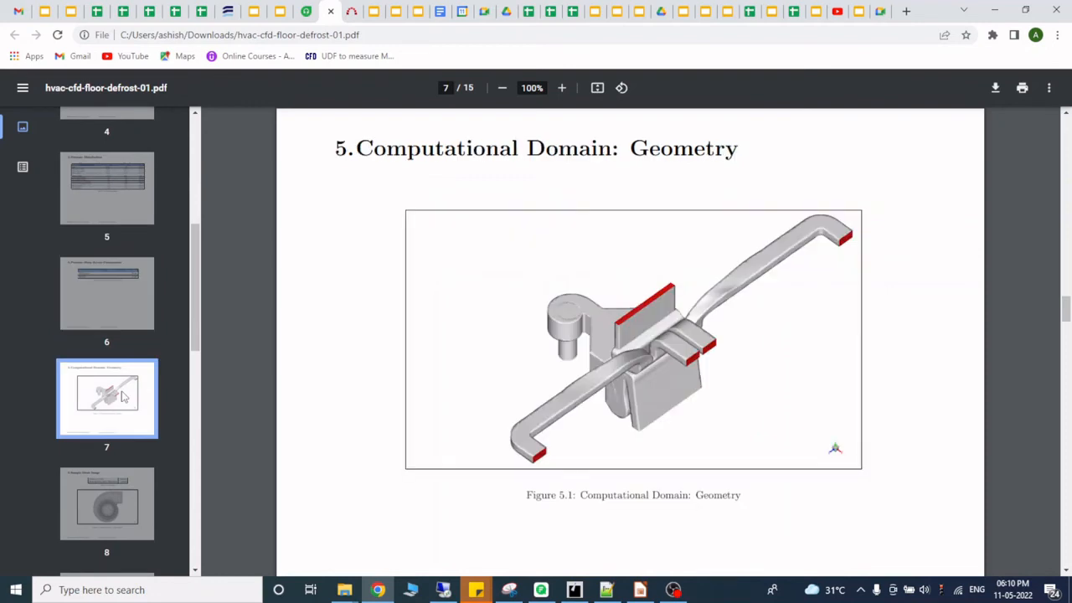
scroll(124, 396, "down", 1)
scroll(132, 371, "down", 1)
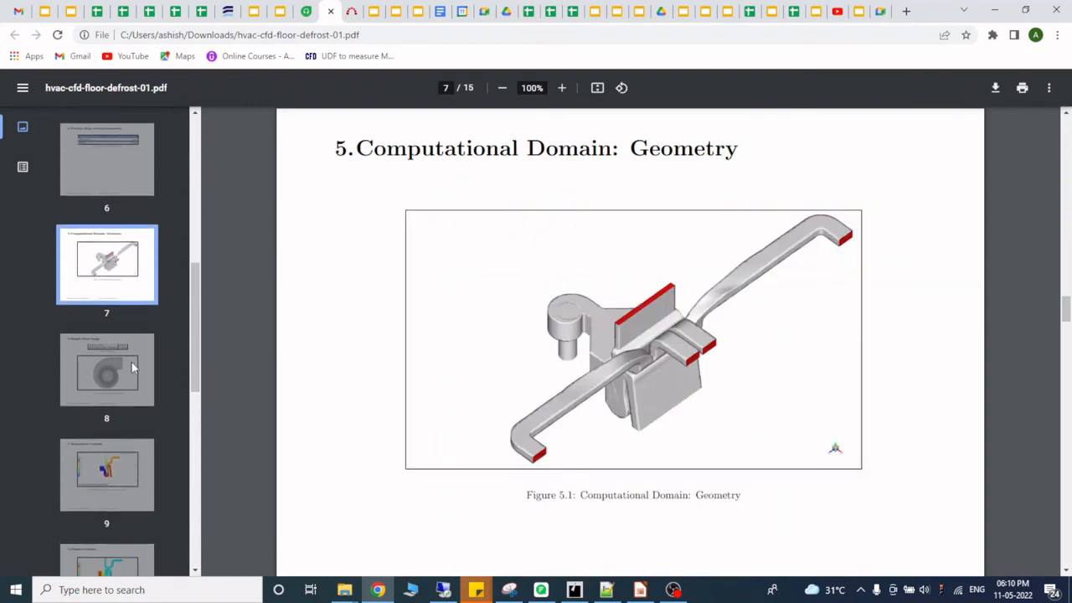
left_click(132, 362)
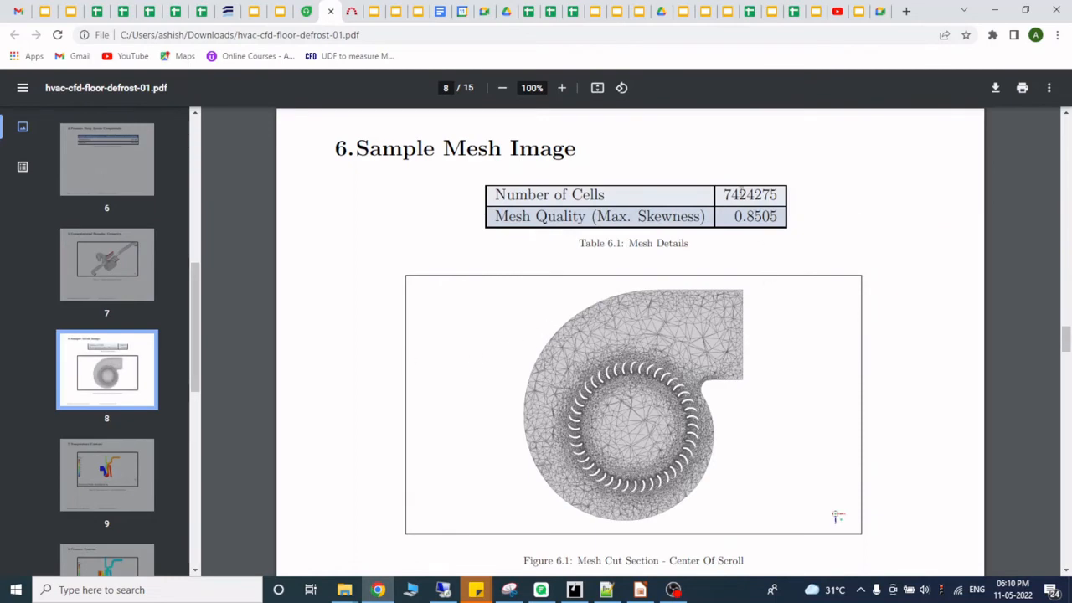
Examine the report's temperature and pressure contour pages.
scroll(116, 382, "down", 1)
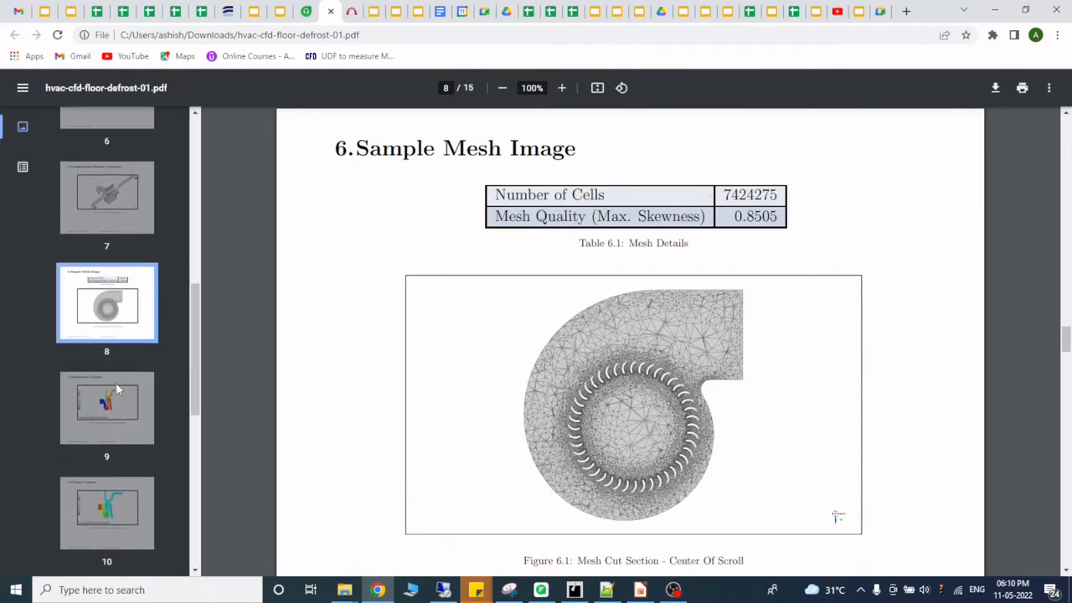
left_click(116, 401)
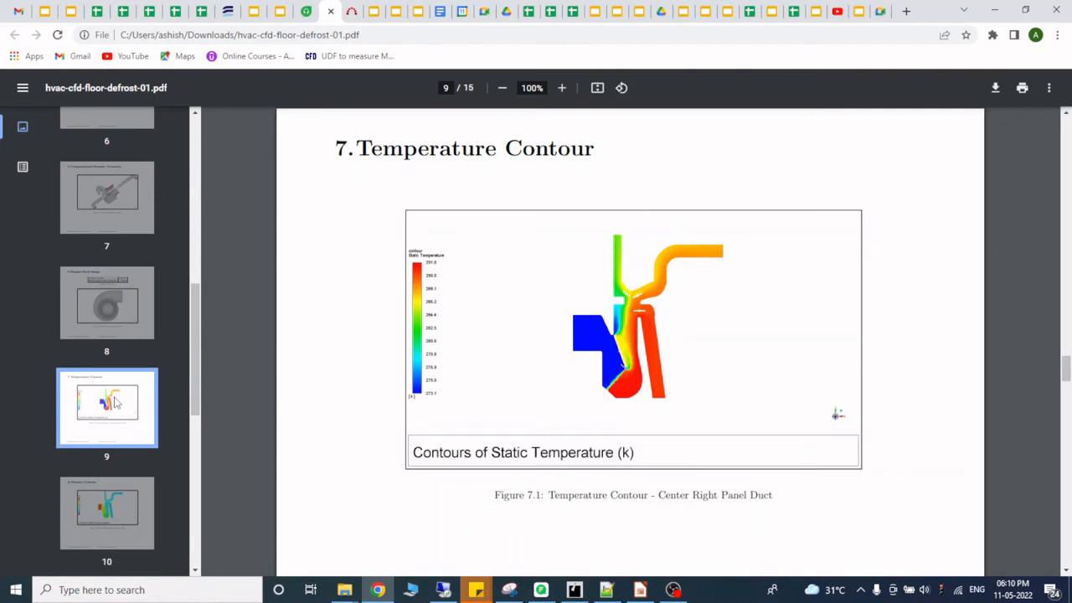
scroll(116, 402, "down", 1)
left_click(115, 452)
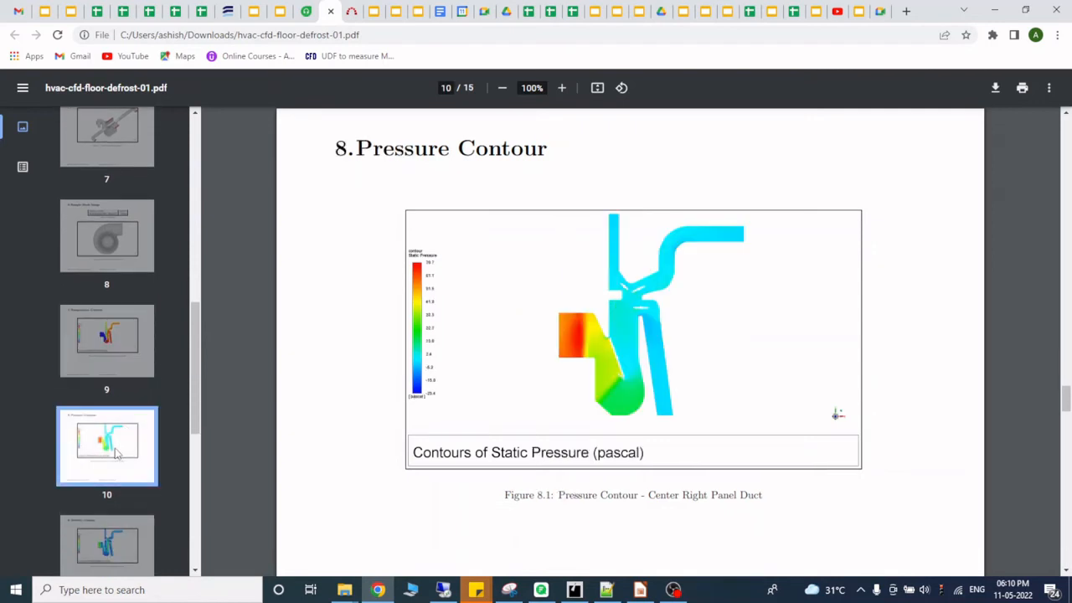
Examine the report's velocity contour pages, including the blower, and the blower's velocity vector page.
scroll(115, 449, "down", 2)
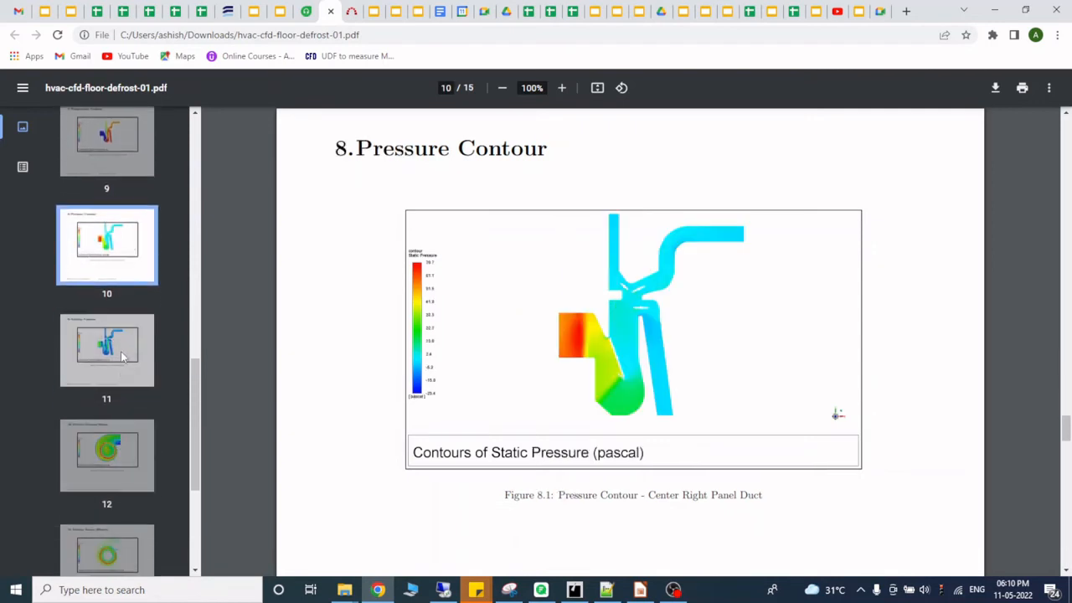
left_click(122, 356)
left_click(118, 455)
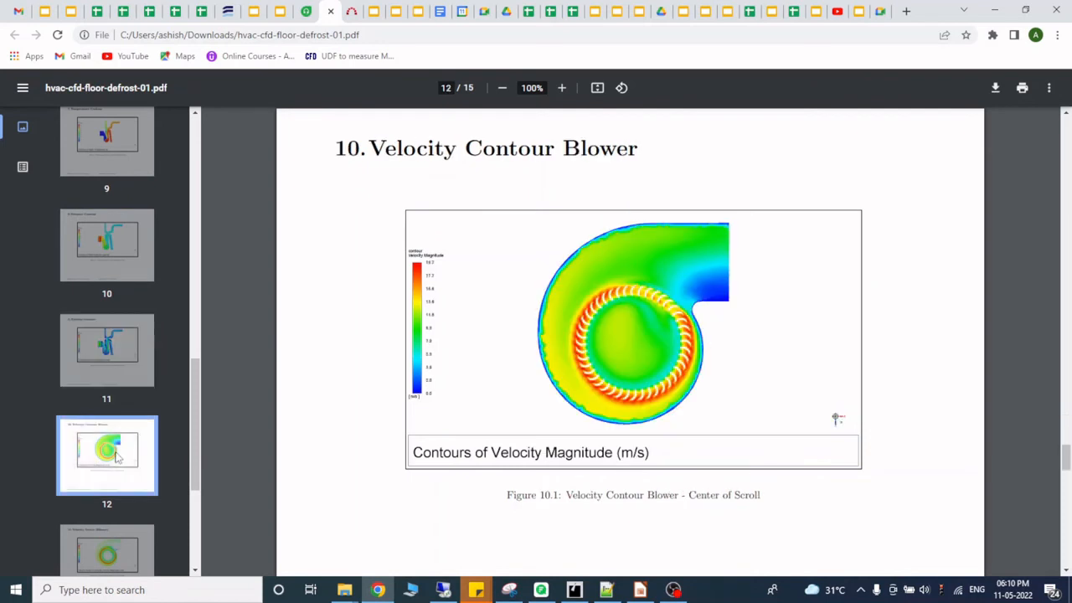
scroll(117, 452, "down", 2)
left_click(121, 381)
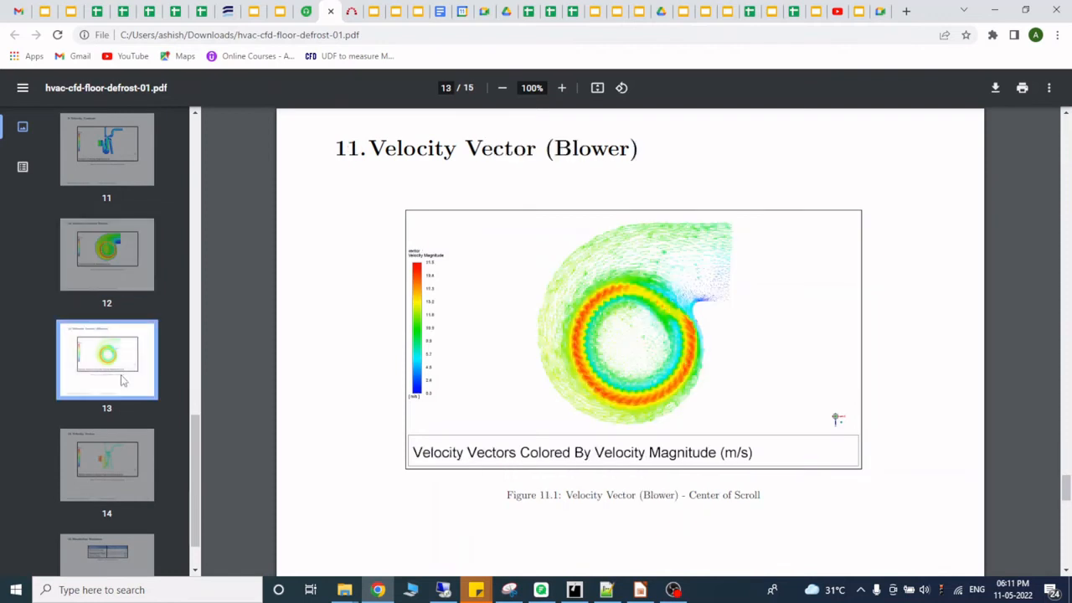
scroll(122, 381, "down", 2)
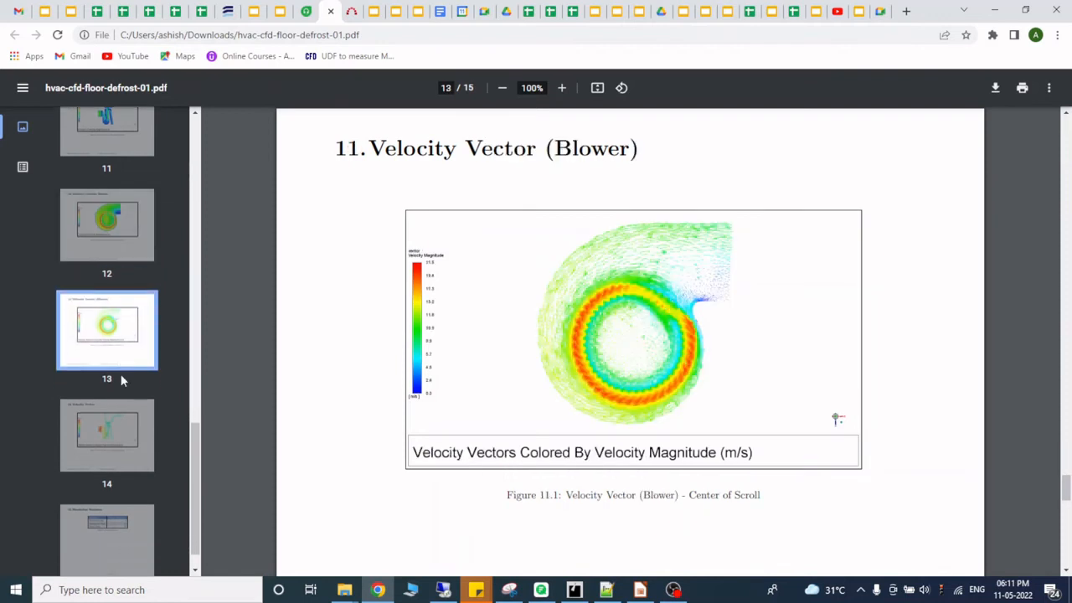